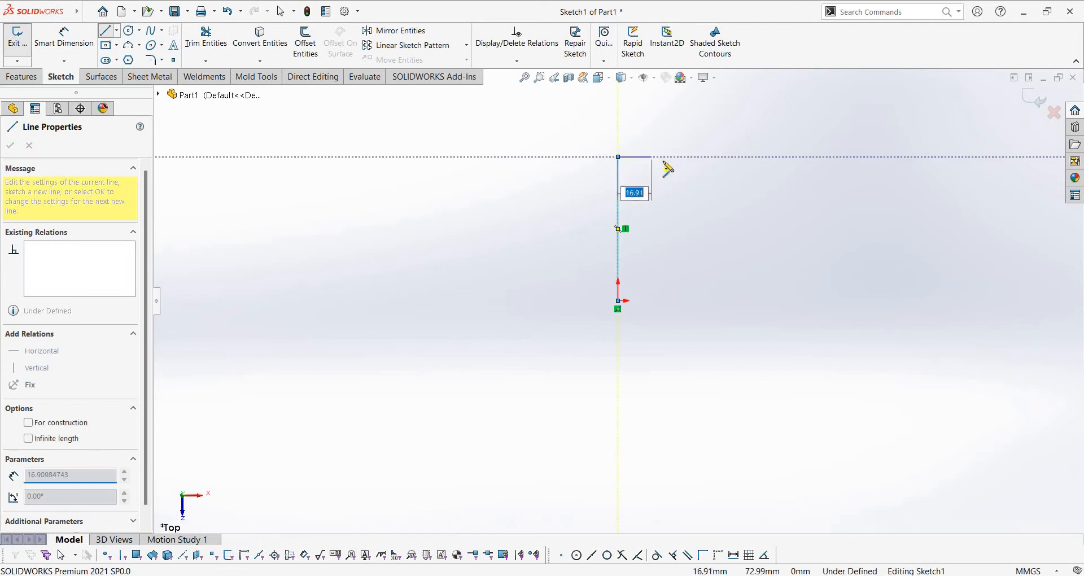
# Complete the closed profile with a top line about 34 mm long, two slanted lines and a base line about 126 mm long ending at the origin.
pyautogui.click(659, 157)
pyautogui.click(694, 240)
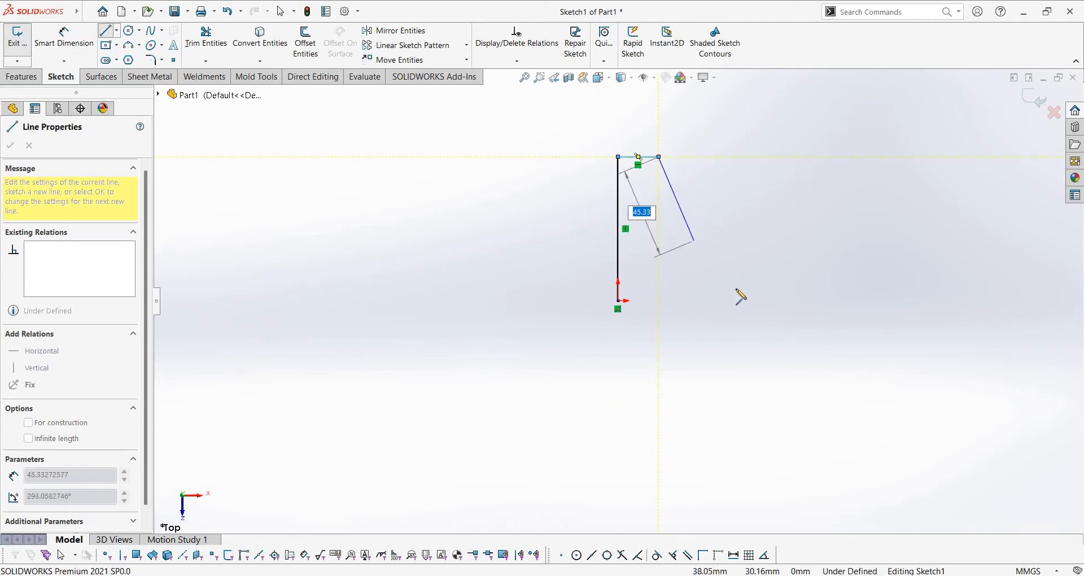
pyautogui.click(618, 301)
pyautogui.rightClick(614, 300)
pyautogui.click(649, 310)
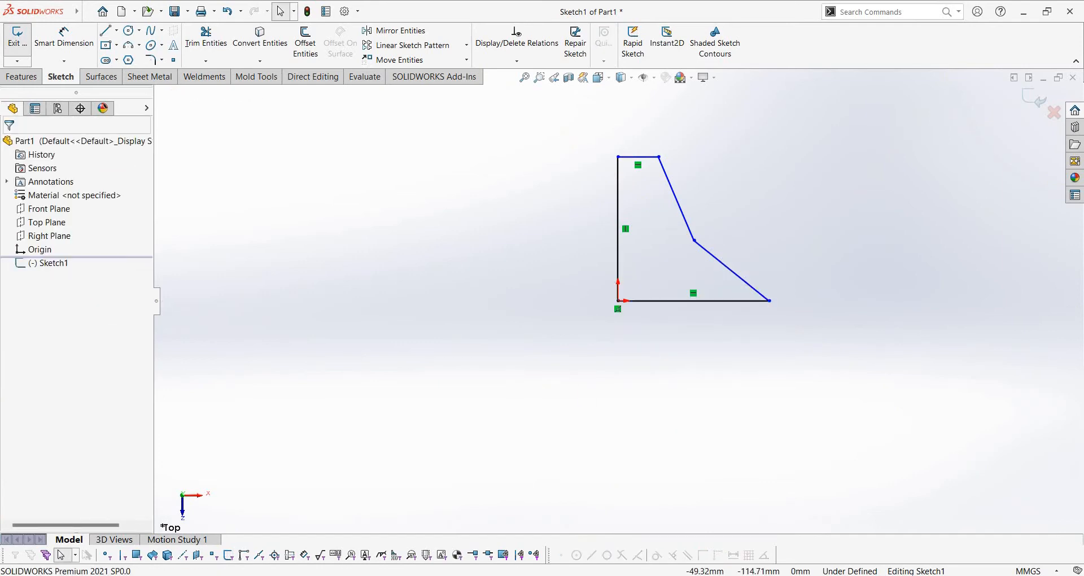
# Consult the bevel block drawing in Photos and dimension the sketch's long vertical line at 120 mm.
pyautogui.hotkey('alt', 'Tab')
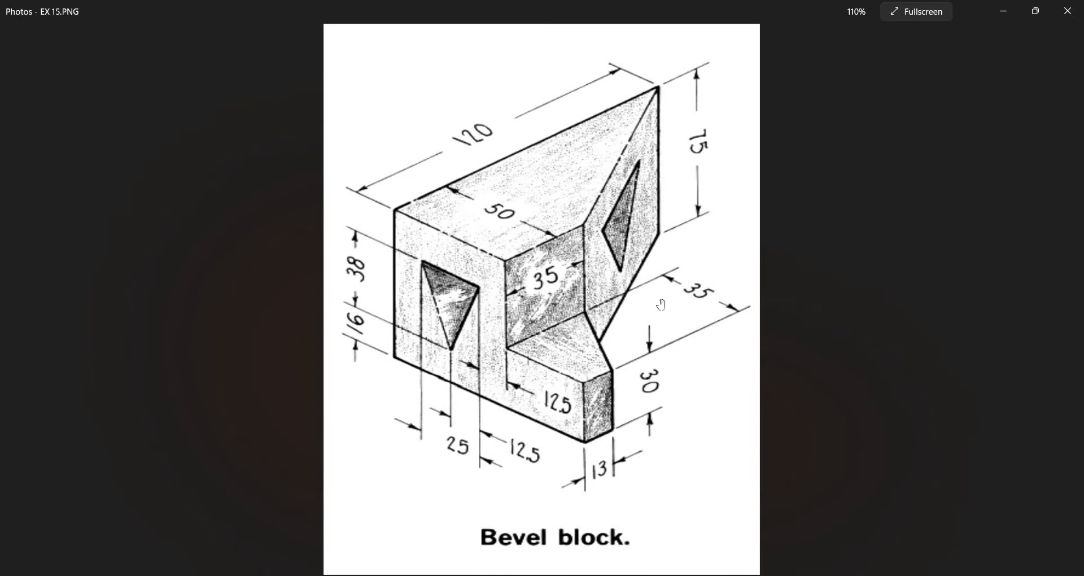
pyautogui.hotkey('alt', 'Tab')
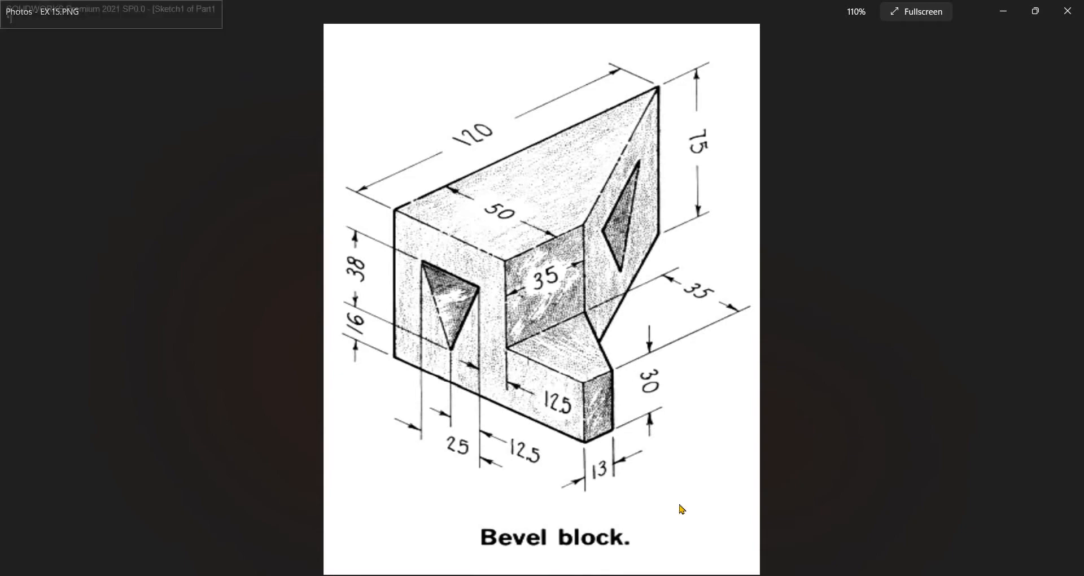
pyautogui.press('d')
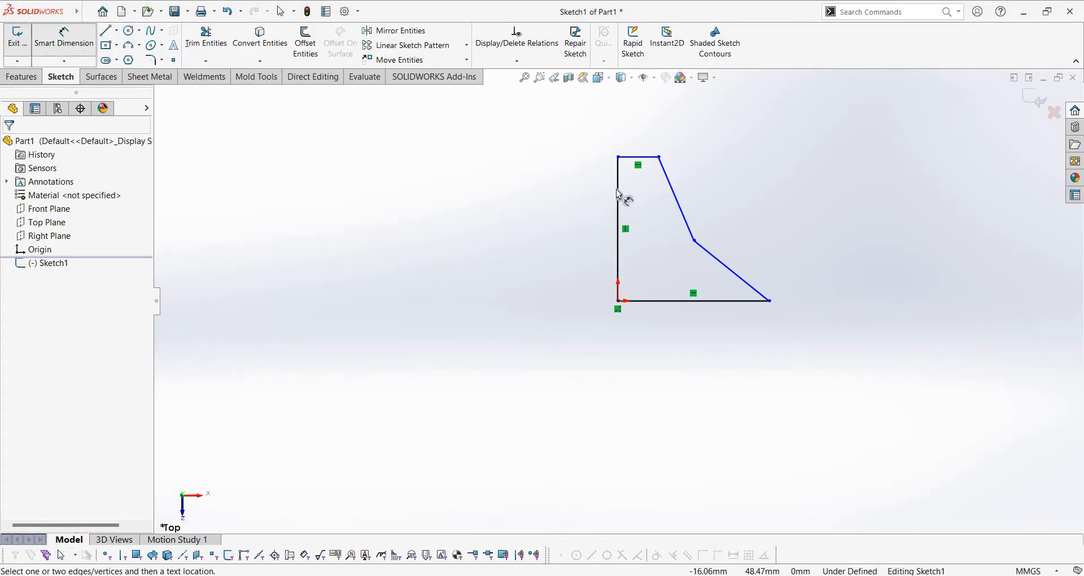
pyautogui.click(618, 195)
pyautogui.click(577, 194)
pyautogui.write('1')
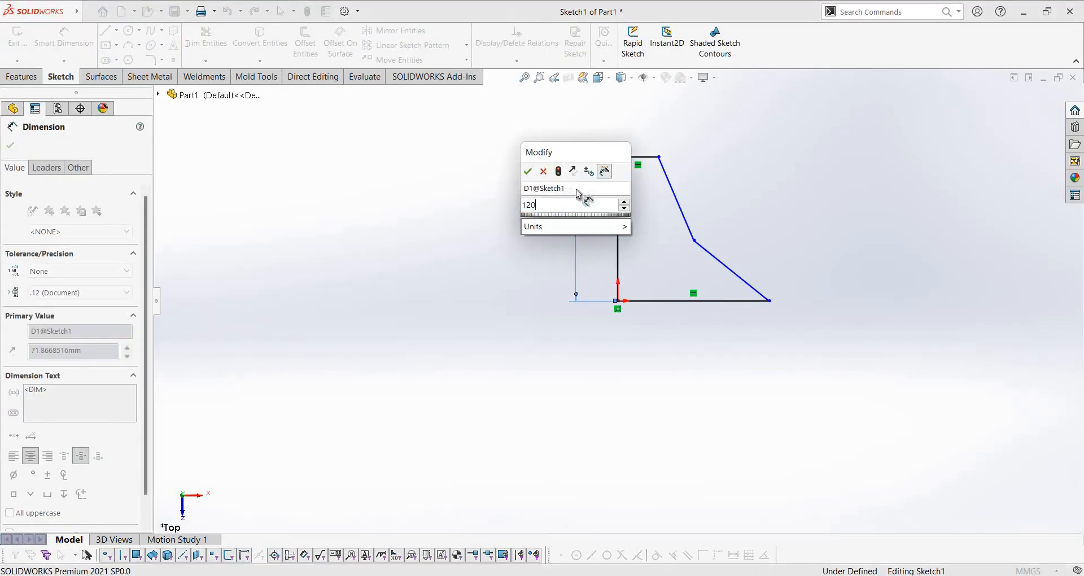
pyautogui.write('20')
pyautogui.press('Return')
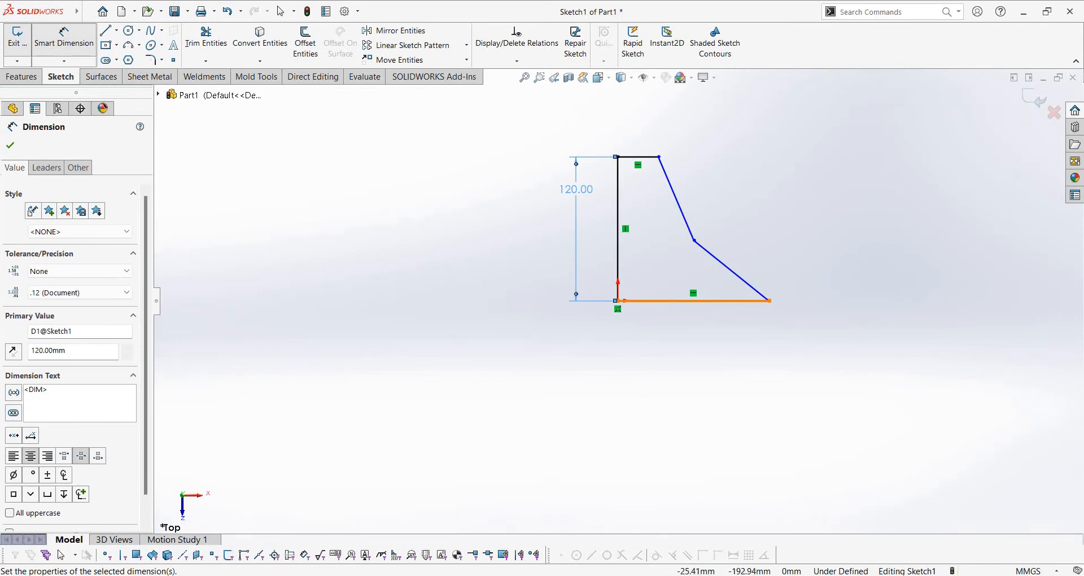
# Check the reference drawing and dimension the horizontal base line at 85 mm.
pyautogui.hotkey('alt', 'Tab')
pyautogui.hotkey('alt', 'Tab')
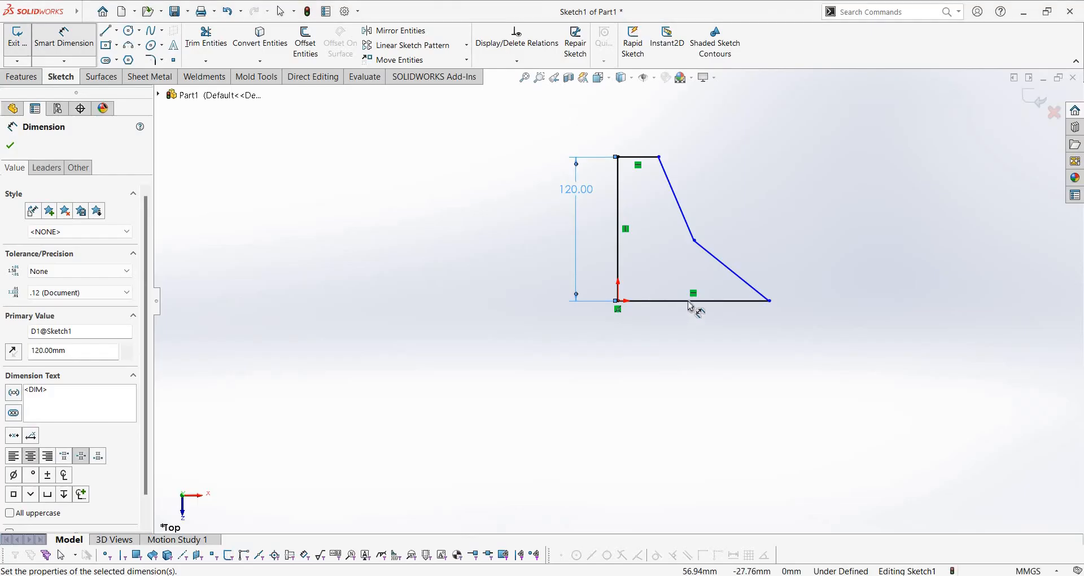
pyautogui.click(700, 301)
pyautogui.click(699, 345)
pyautogui.write('80+40')
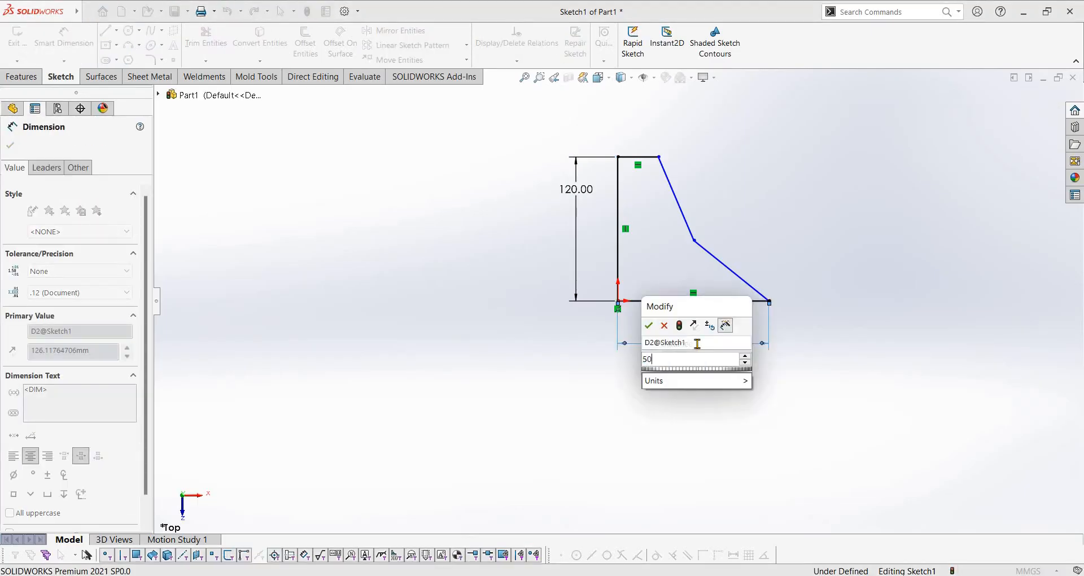
pyautogui.press('Return')
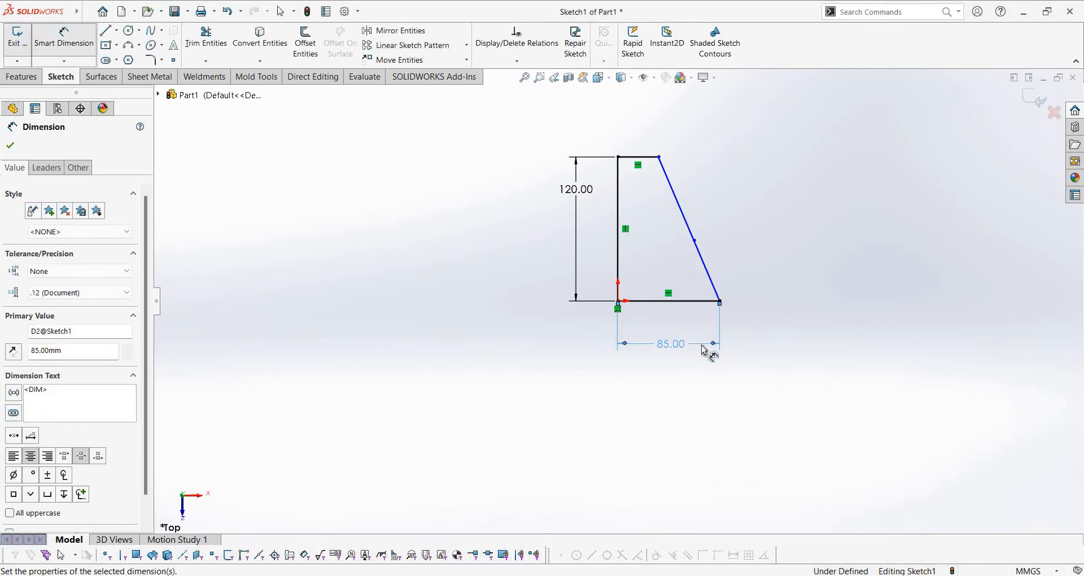
# Delete the short top line and merge the slanted line's free endpoint with the upper endpoint of the vertical line.
pyautogui.hotkey('alt', 'Tab')
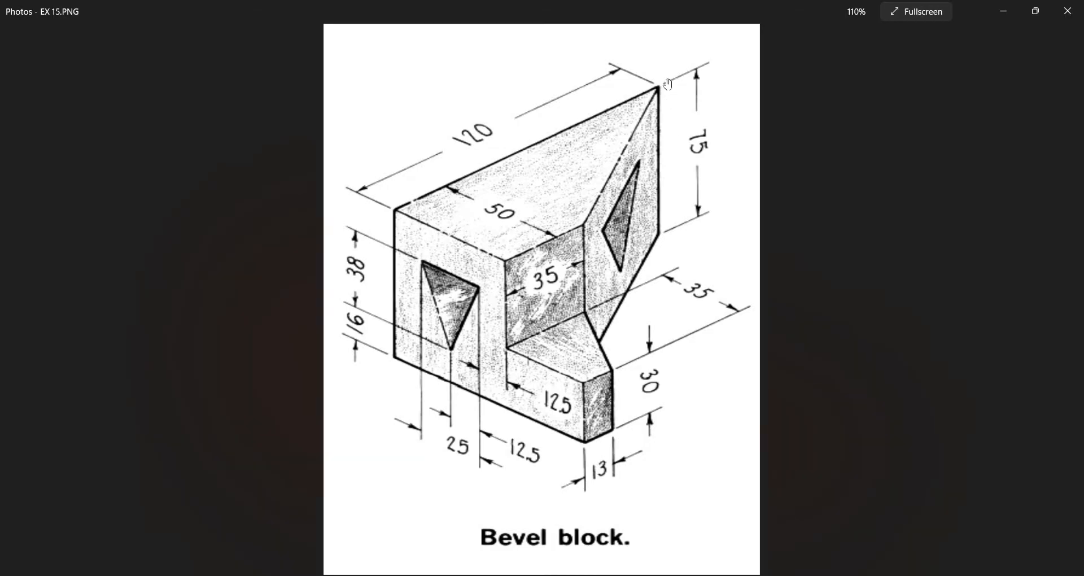
pyautogui.hotkey('alt', 'Tab')
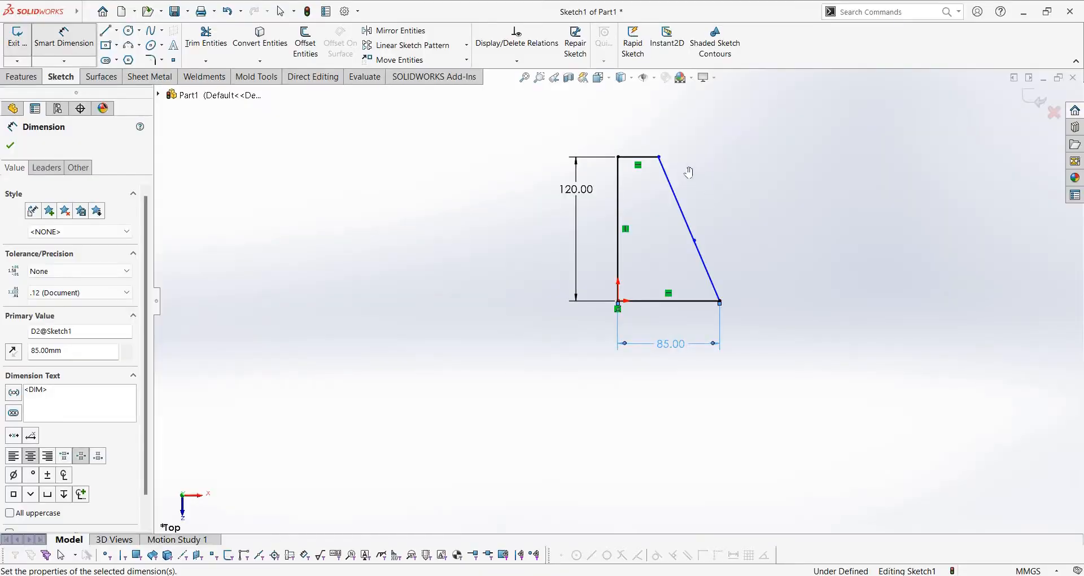
pyautogui.press('Escape')
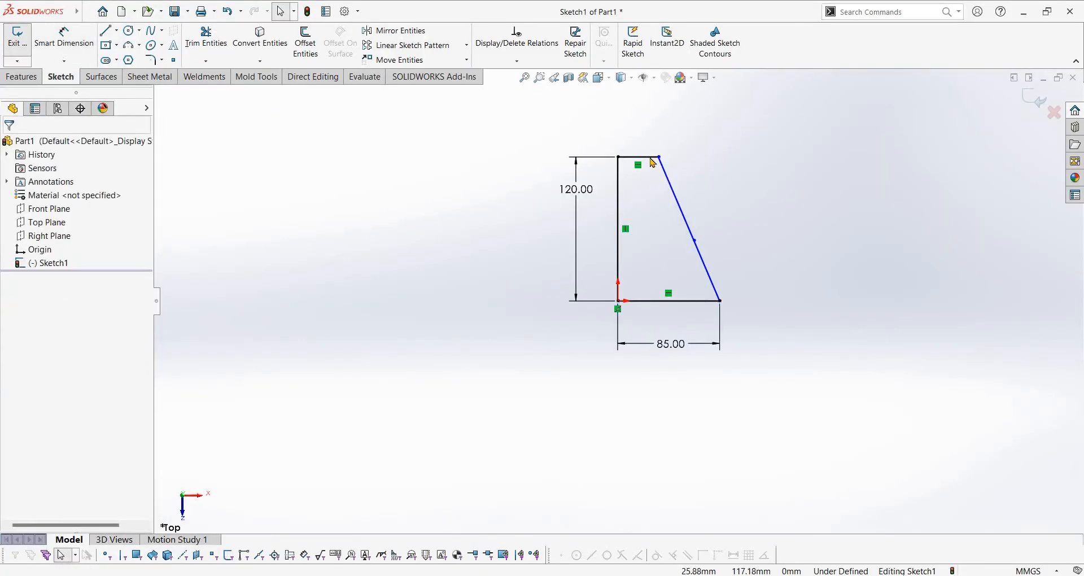
pyautogui.click(652, 160)
pyautogui.press('Delete')
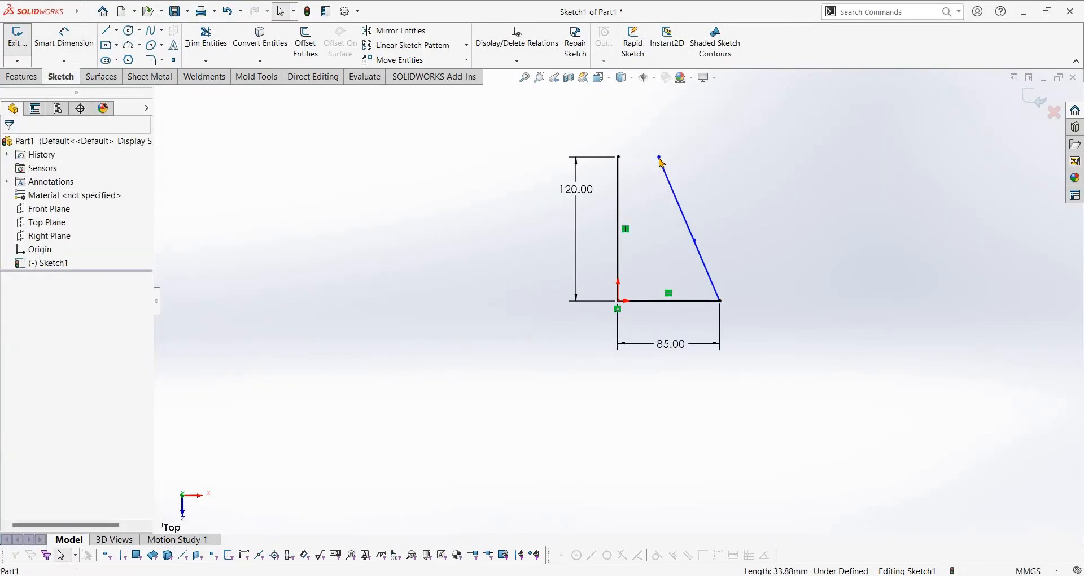
pyautogui.click(617, 158)
pyautogui.keyDown('ctrl'); pyautogui.click(617, 158); pyautogui.keyUp('ctrl')
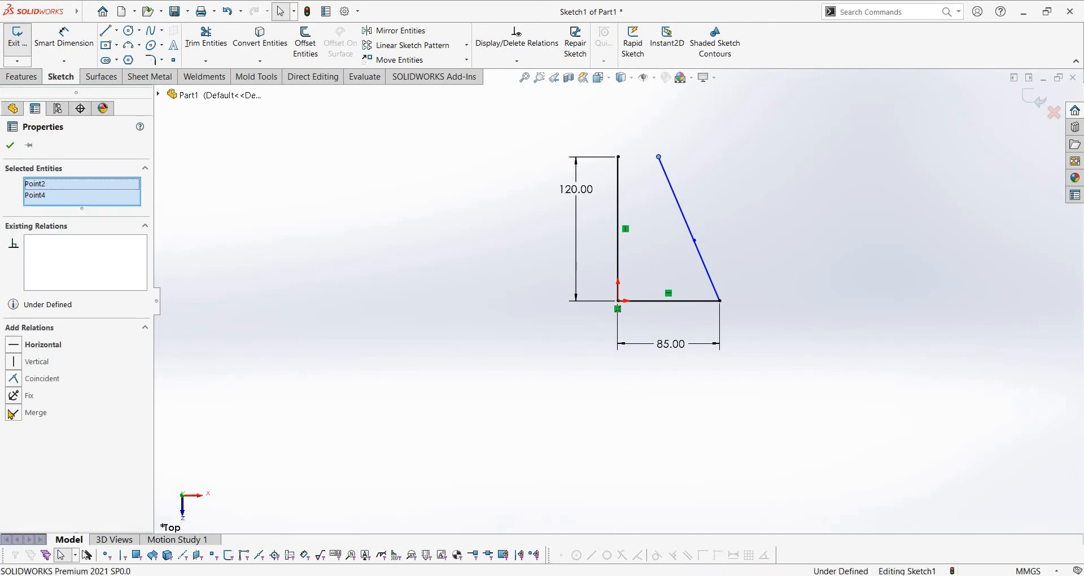
pyautogui.click(11, 412)
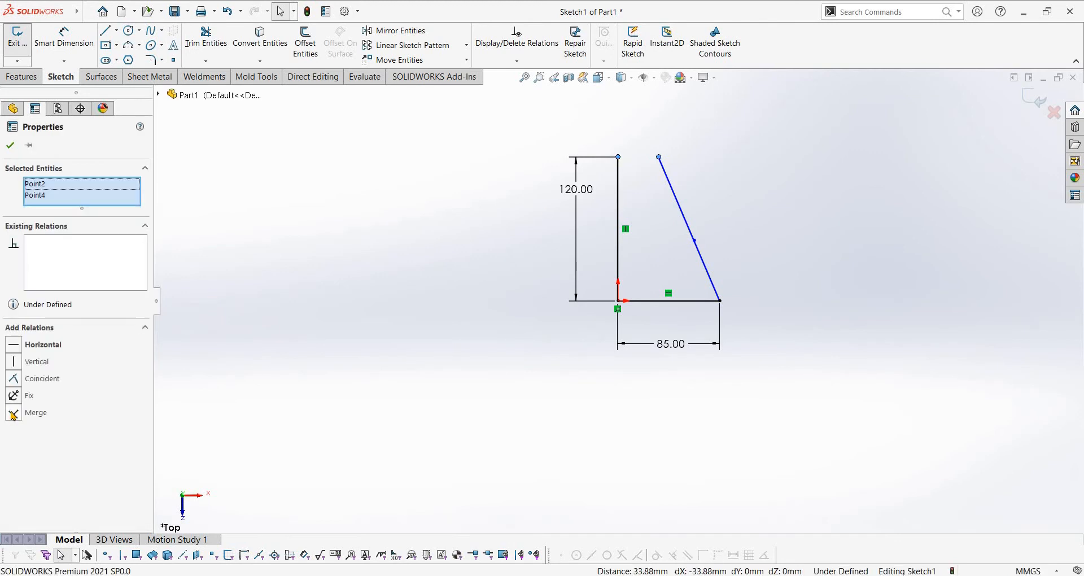
pyautogui.click(13, 145)
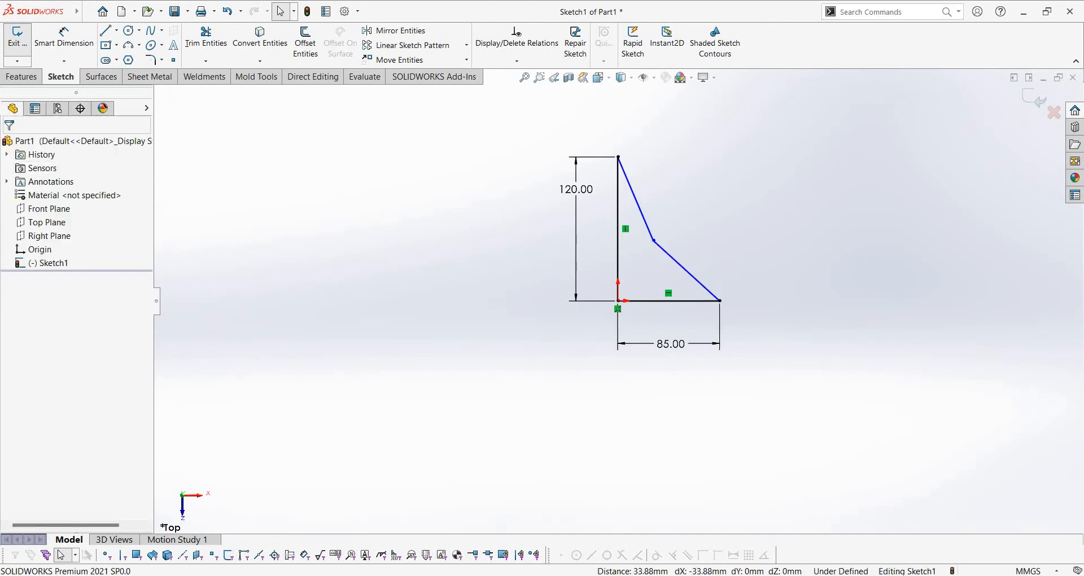
# Draw a vertical line about 26 mm long from the base line to the lower slanted line and trim away the corner beyond it.
pyautogui.hotkey('alt', 'Tab')
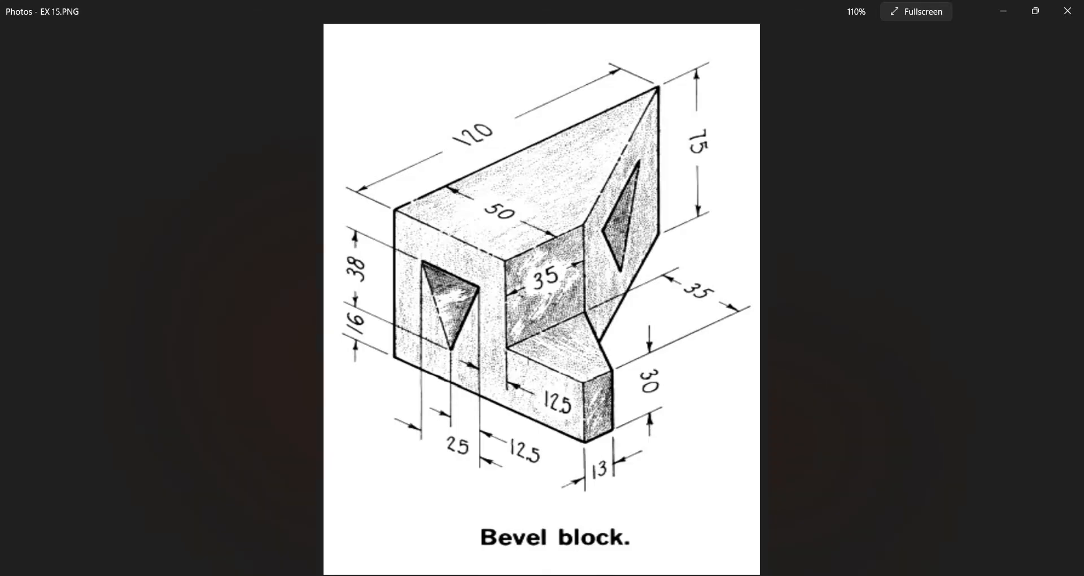
pyautogui.hotkey('alt', 'Tab')
pyautogui.press('f')
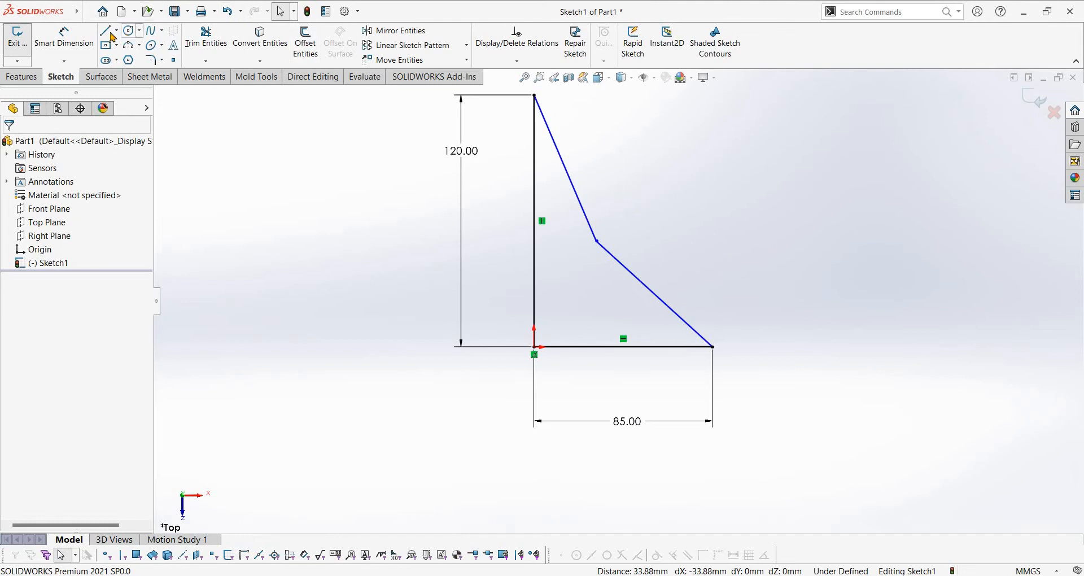
pyautogui.click(110, 34)
pyautogui.click(652, 346)
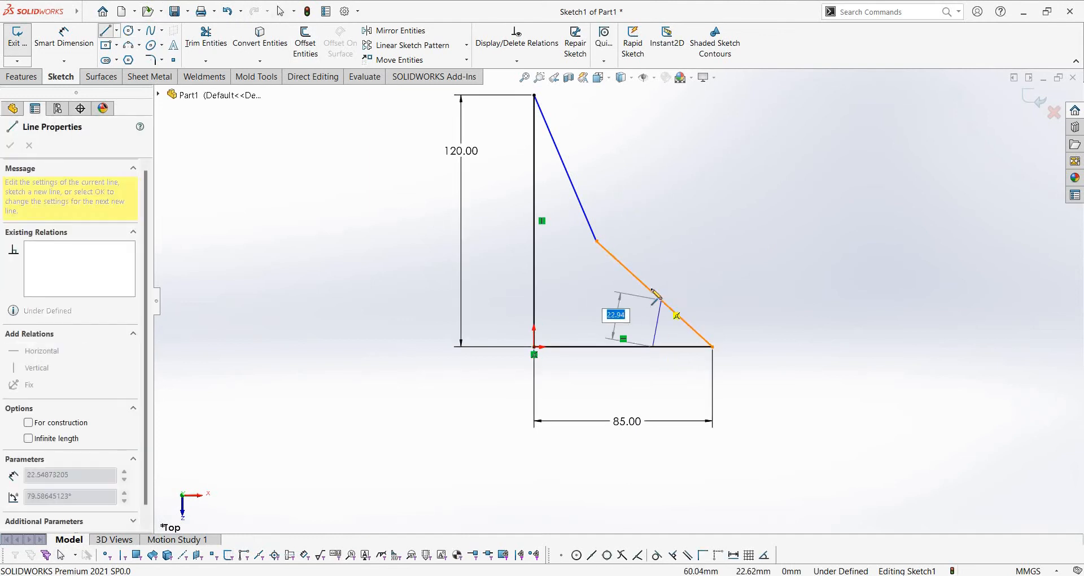
pyautogui.click(653, 292)
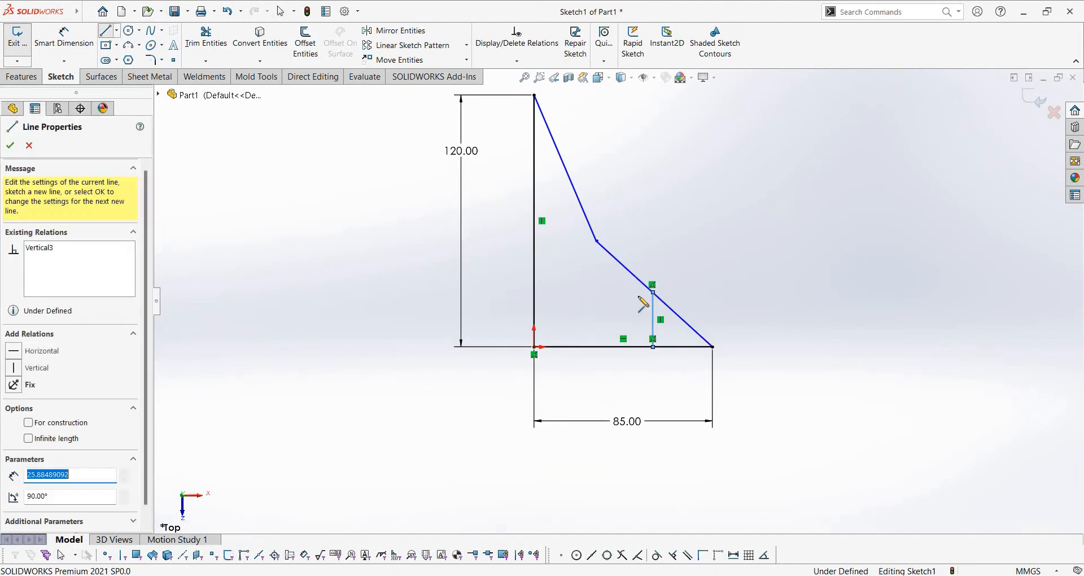
pyautogui.click(101, 35)
pyautogui.click(203, 37)
pyautogui.moveTo(684, 379); pyautogui.dragTo(736, 274)
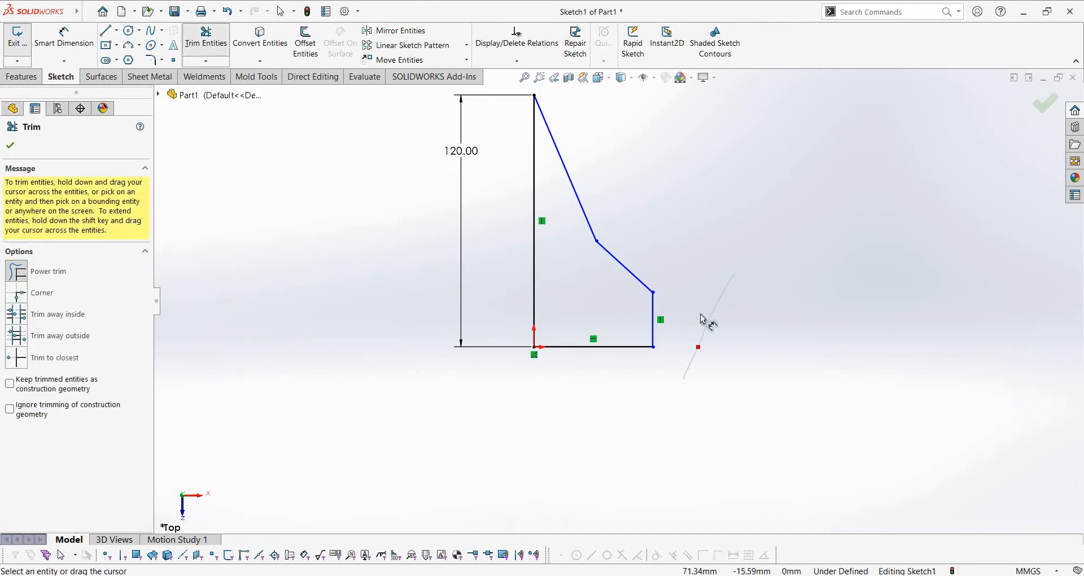
# Dimension the trimmed base line as 50+35 mm.
pyautogui.press('d')
pyautogui.click(602, 347)
pyautogui.click(599, 419)
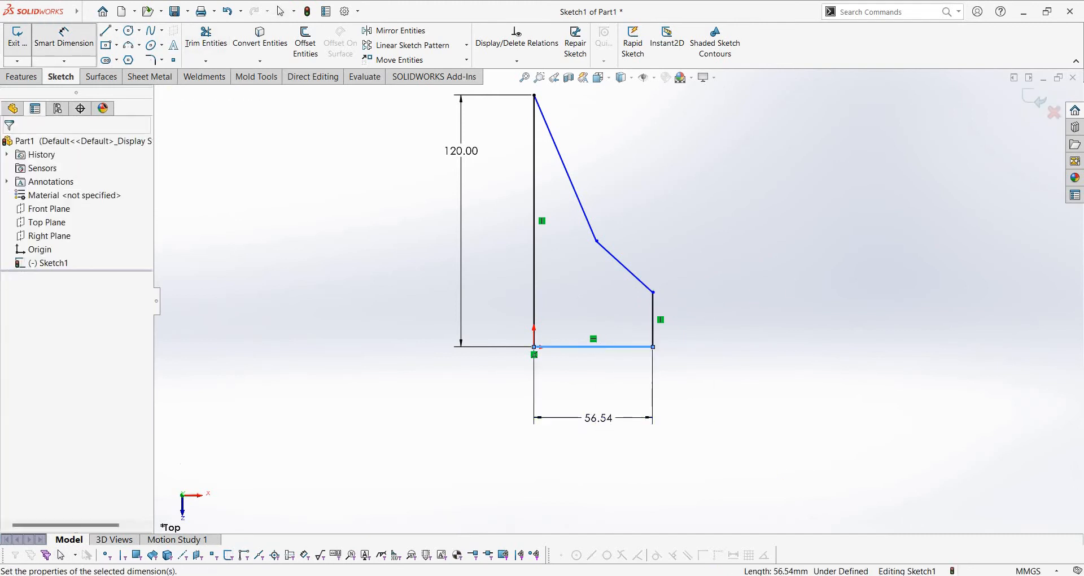
pyautogui.write('50+36')
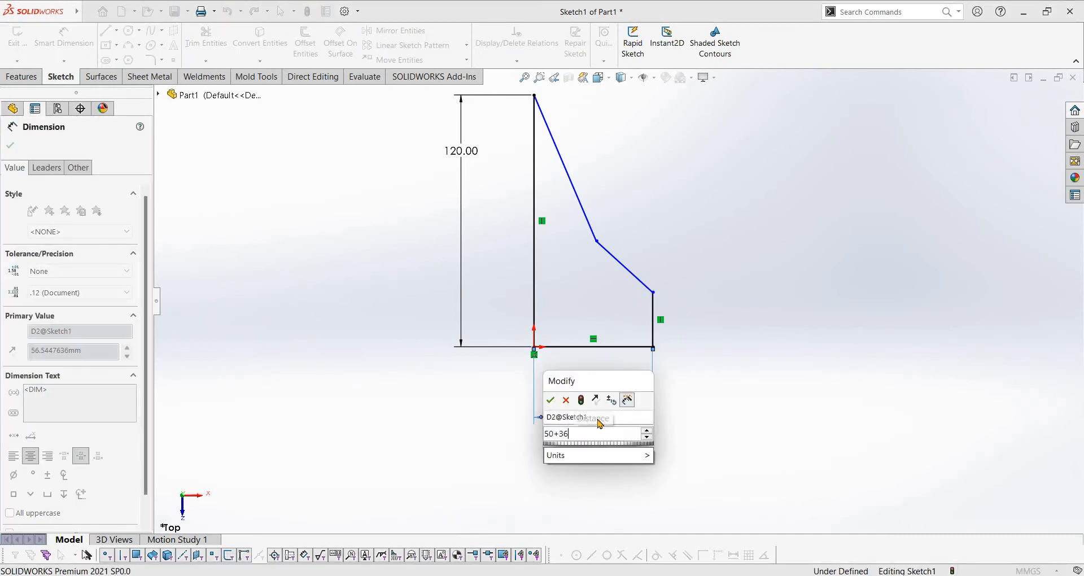
pyautogui.press('BackSpace')
pyautogui.write('5')
pyautogui.press('Return')
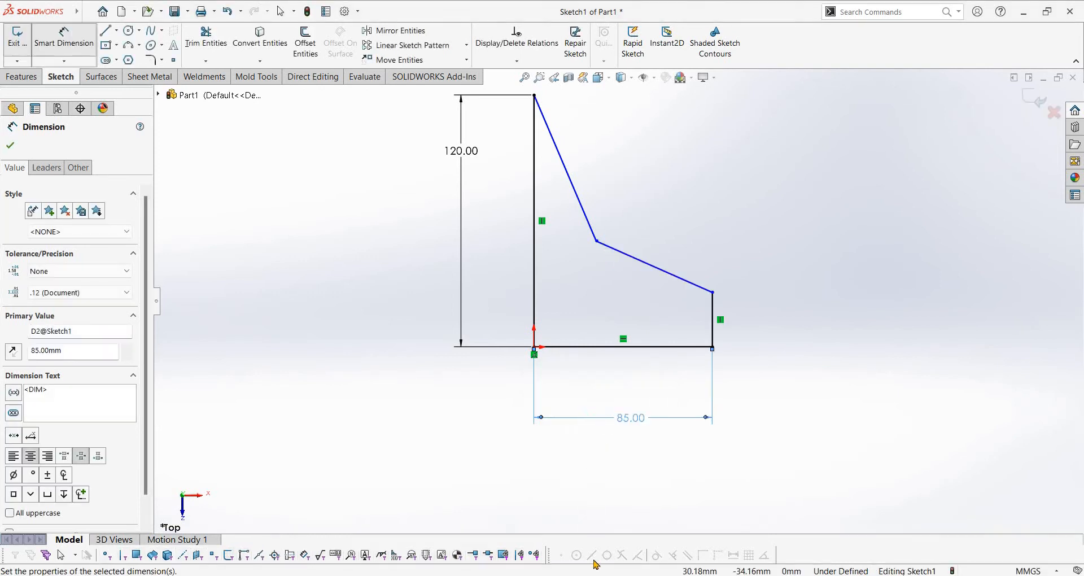
# Check the reference drawing again and set the base line's dimension to 50 mm.
pyautogui.hotkey('alt', 'Tab')
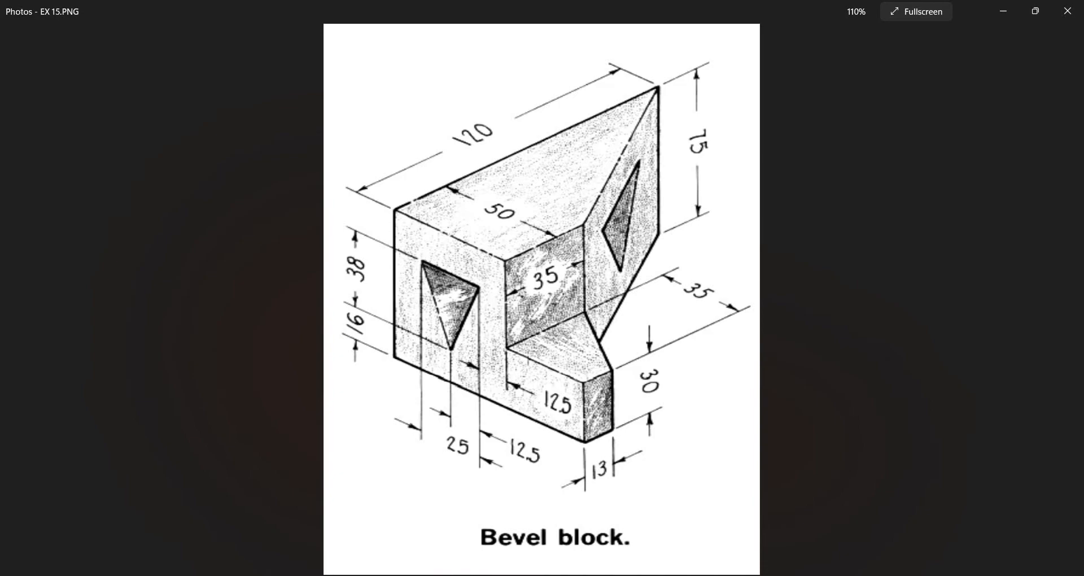
pyautogui.hotkey('alt', 'Tab')
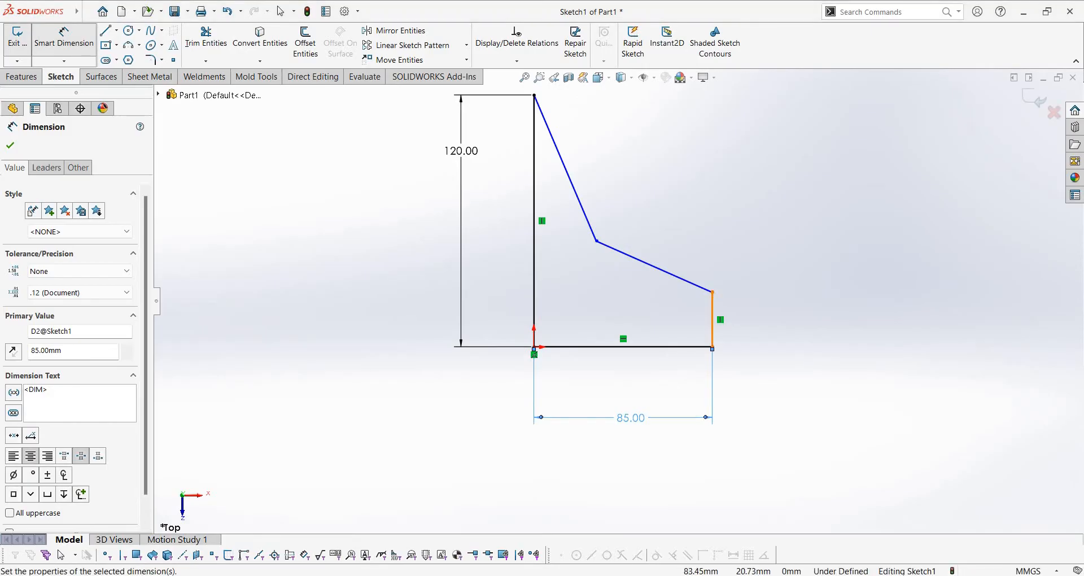
pyautogui.hotkey('alt', 'Tab')
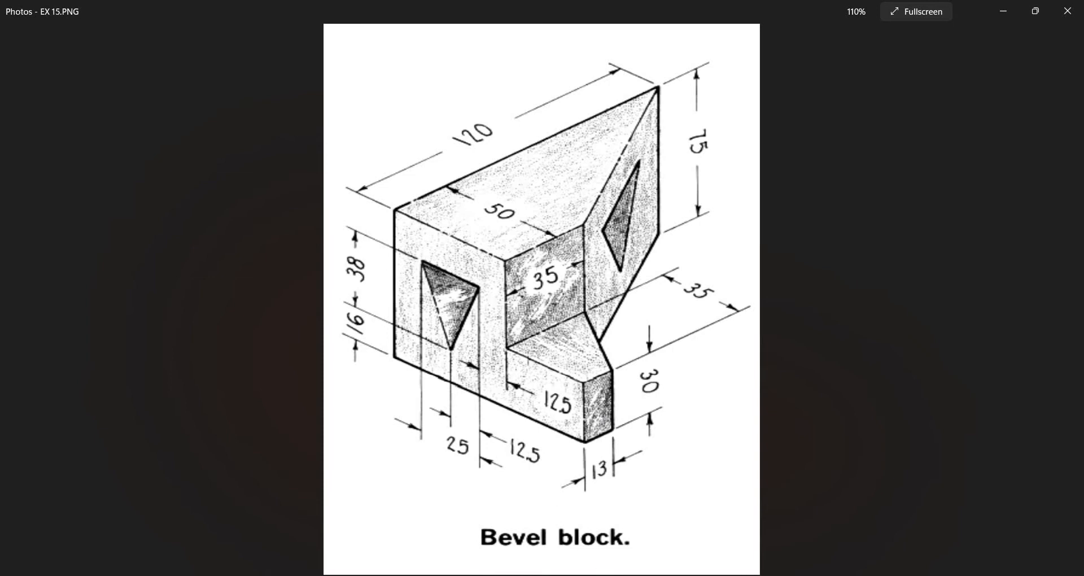
pyautogui.hotkey('alt', 'Tab')
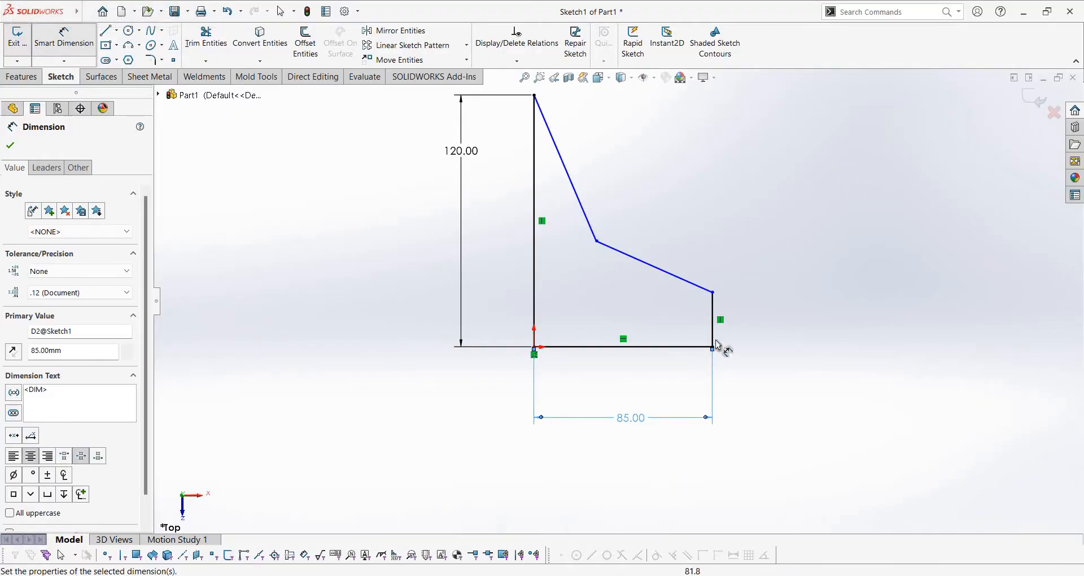
pyautogui.doubleClick(632, 418)
pyautogui.write('50')
pyautogui.press('Return')
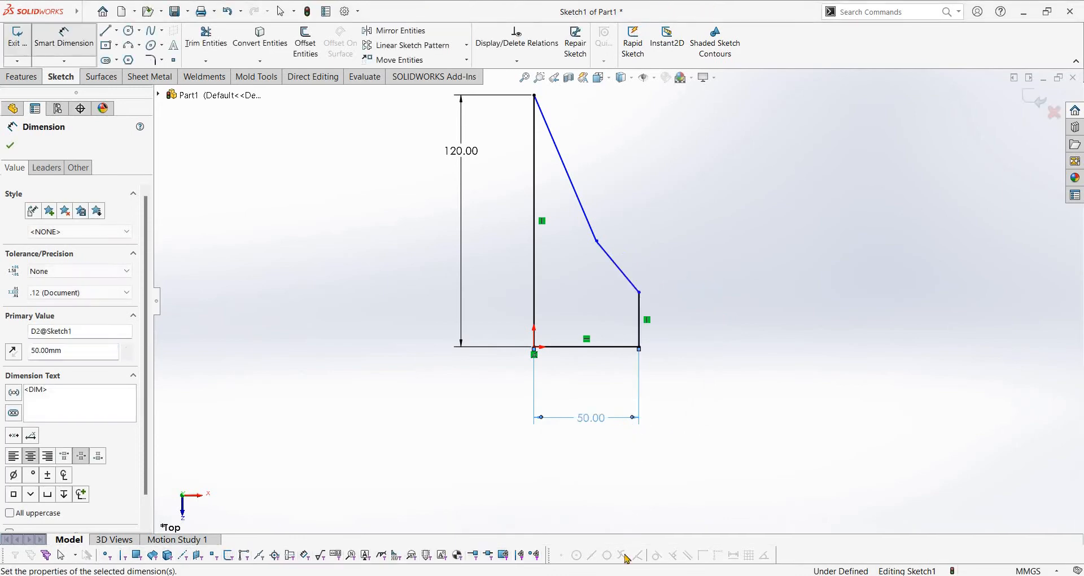
# Dimension the short vertical side line at 35 mm, consulting the reference drawing.
pyautogui.hotkey('alt', 'Tab')
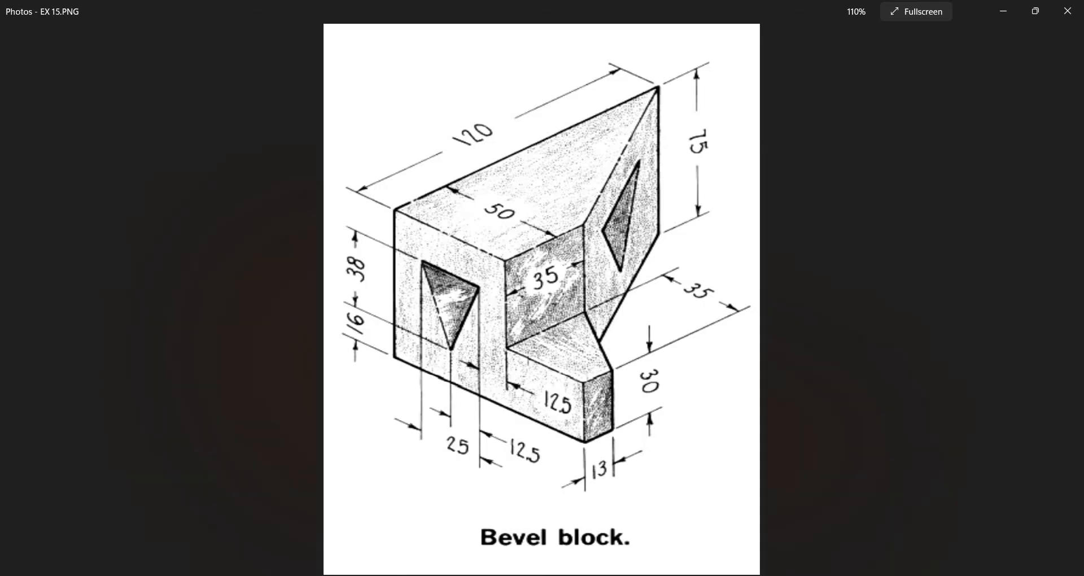
pyautogui.hotkey('alt', 'Tab')
pyautogui.click(639, 312)
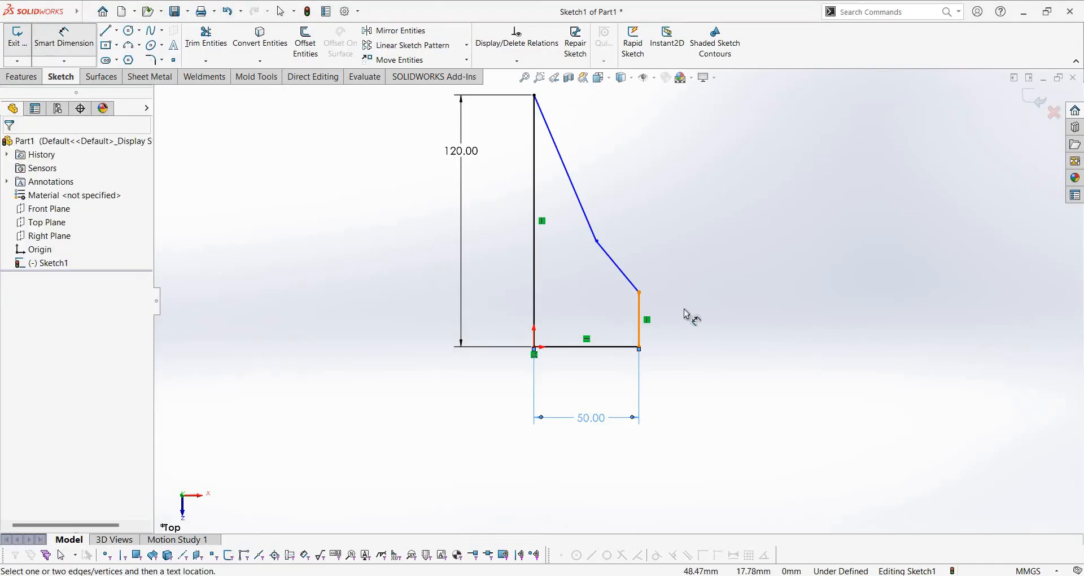
pyautogui.click(686, 315)
pyautogui.write('35')
pyautogui.press('Return')
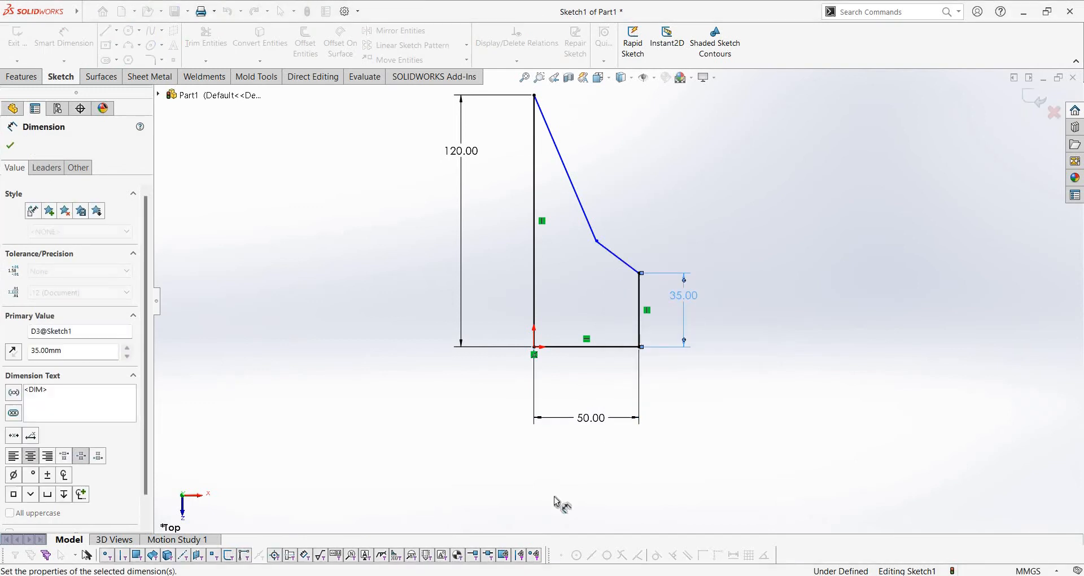
pyautogui.hotkey('alt', 'Tab')
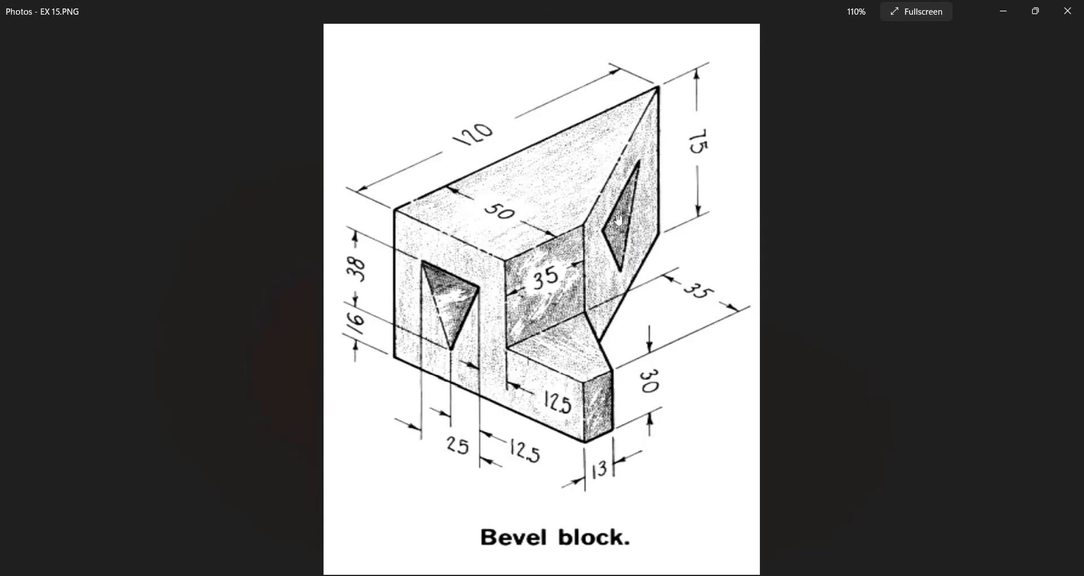
pyautogui.hotkey('alt', 'Tab')
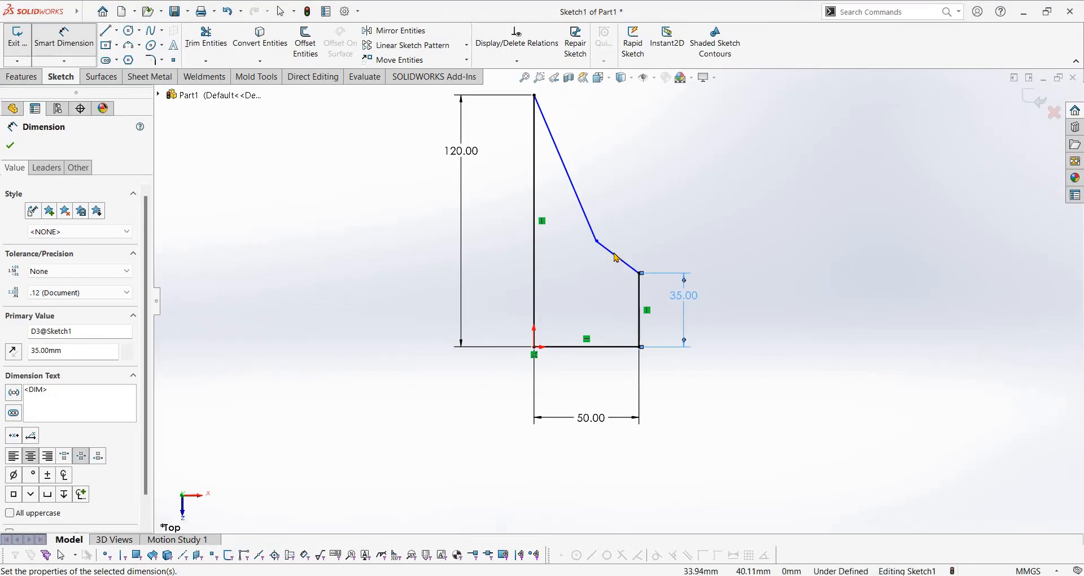
# Delete the short lower slanted line and merge the long slanted line's loose end with the 35 mm side line's upper end.
pyautogui.press('Escape')
pyautogui.click(617, 257)
pyautogui.press('Delete')
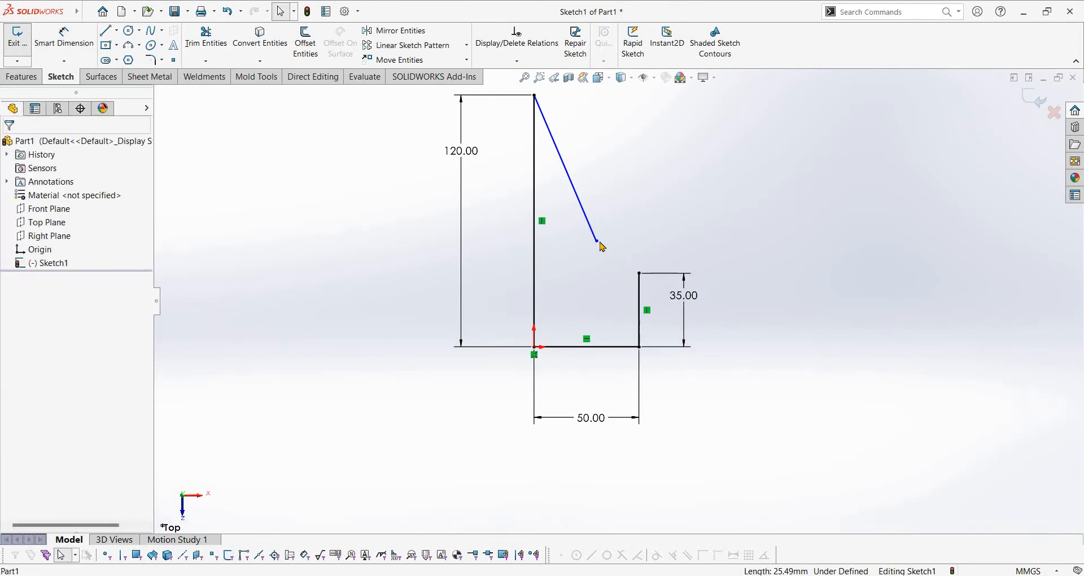
pyautogui.click(638, 275)
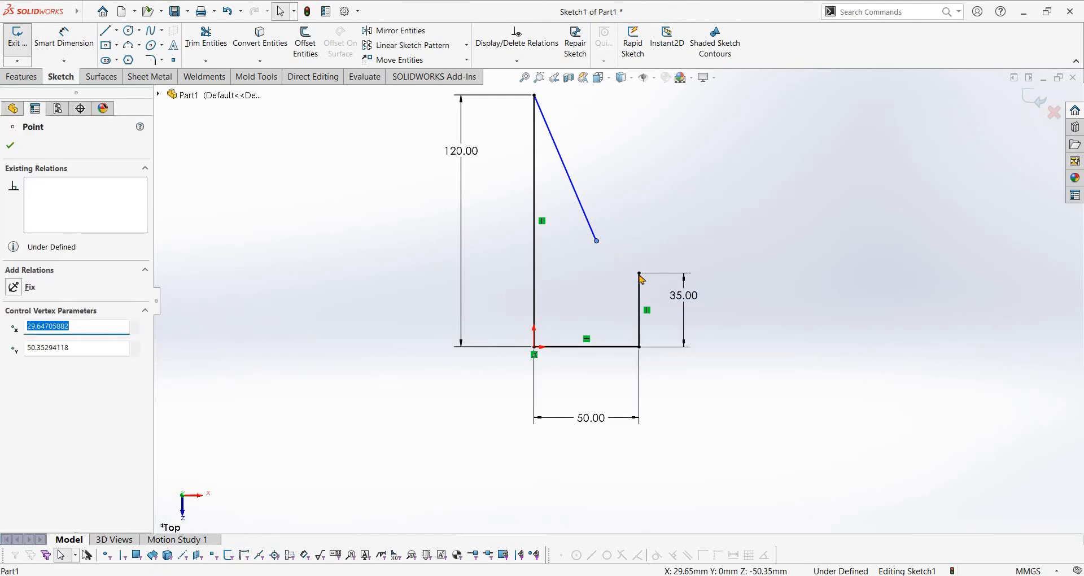
pyautogui.keyDown('ctrl'); pyautogui.click(597, 241); pyautogui.keyUp('ctrl')
pyautogui.click(14, 412)
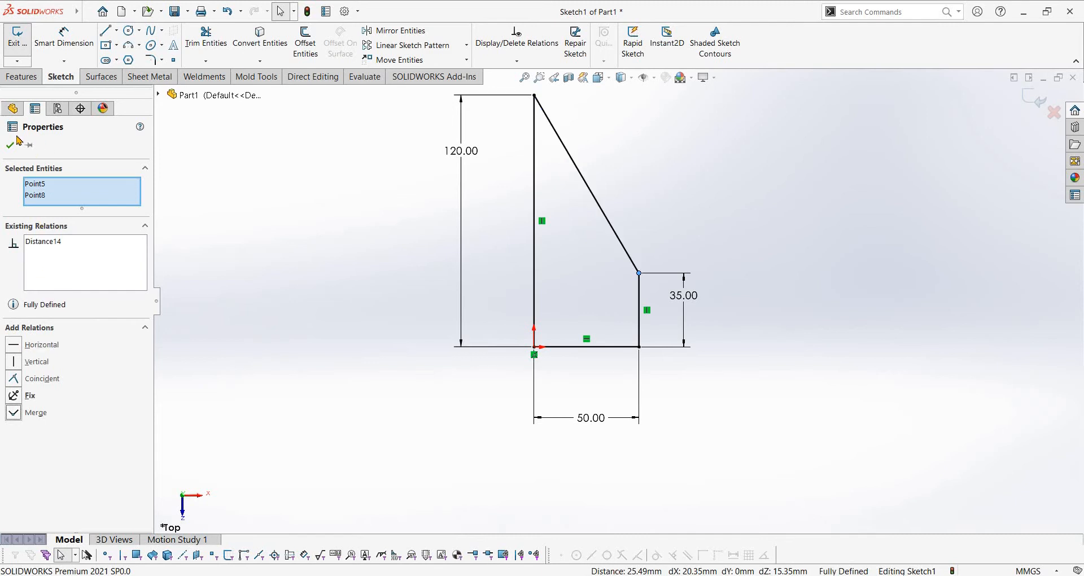
pyautogui.click(12, 146)
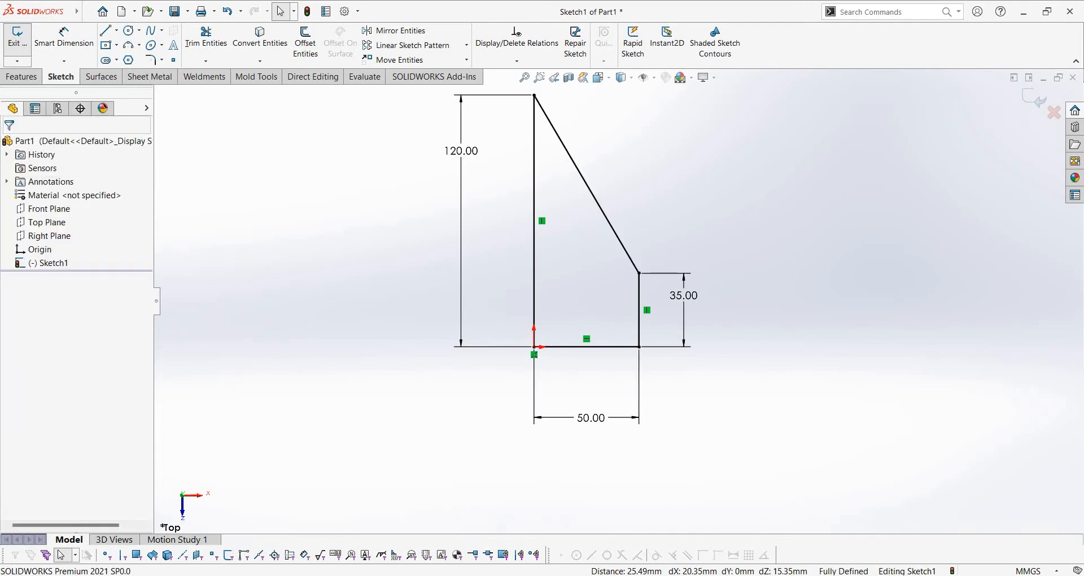
# From the base line's outer end, draw a 35 mm horizontal line, a vertical line about 27 mm long, and a slanted line back to the profile corner.
pyautogui.hotkey('alt', 'Tab')
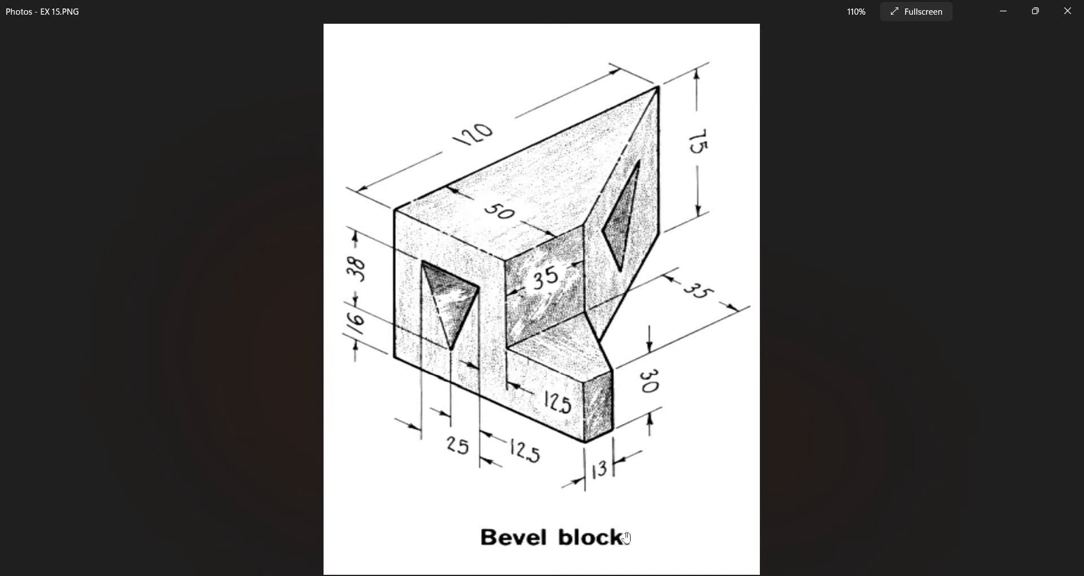
pyautogui.hotkey('alt', 'Tab')
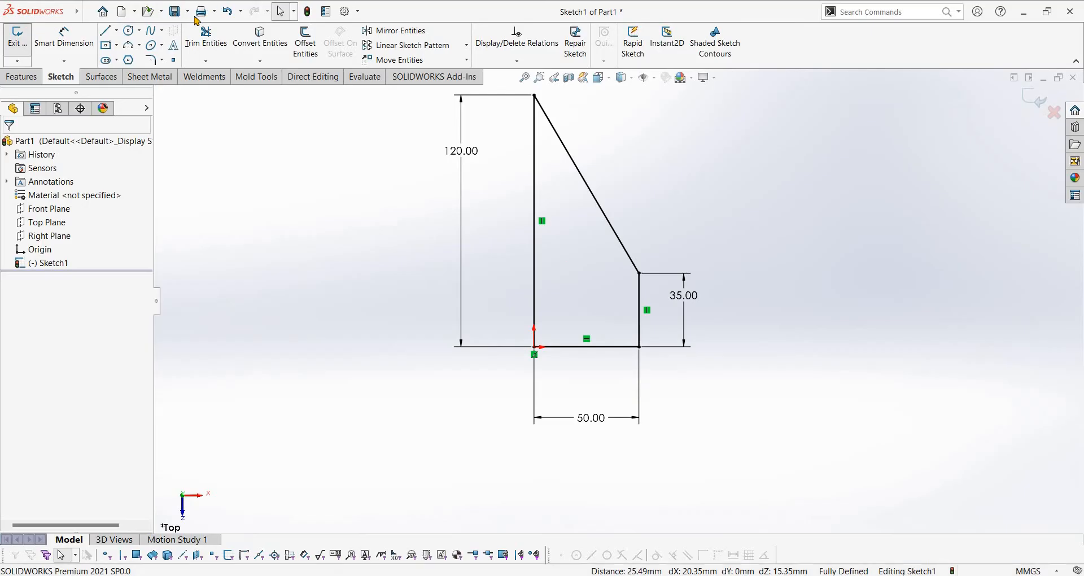
pyautogui.click(107, 32)
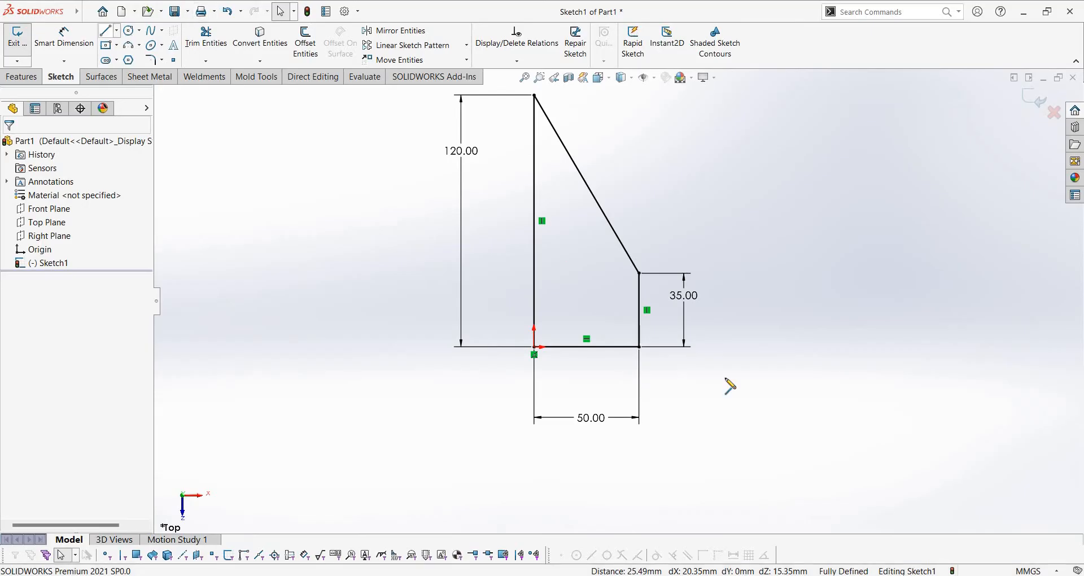
pyautogui.click(639, 346)
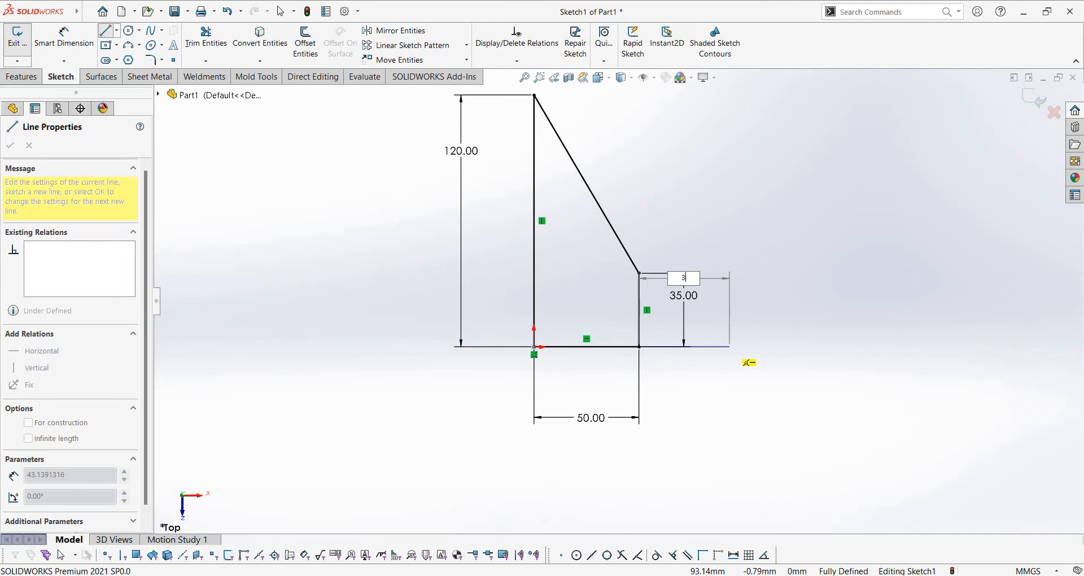
pyautogui.write('35')
pyautogui.press('Return')
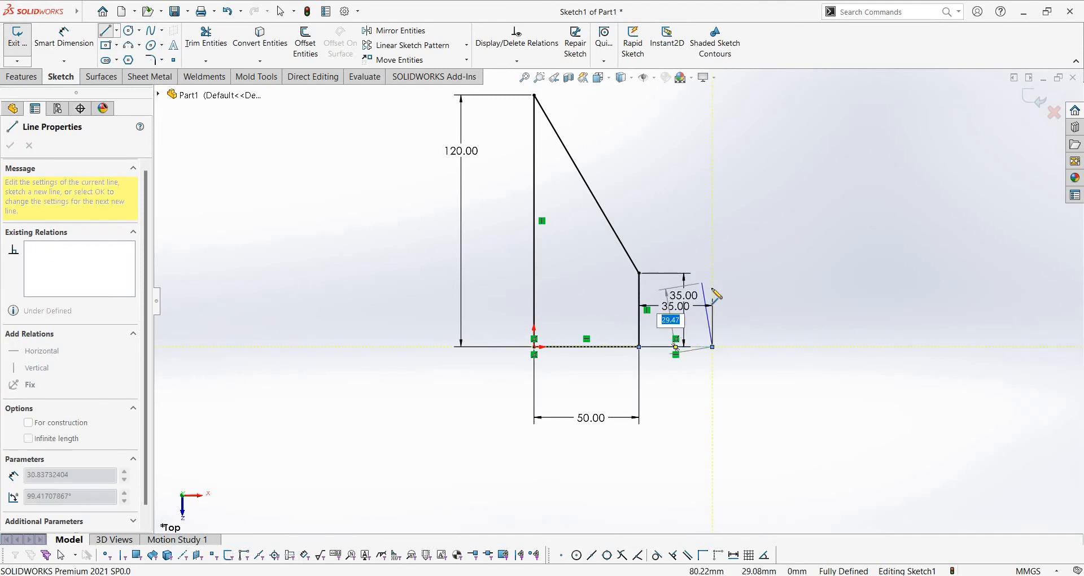
pyautogui.click(713, 290)
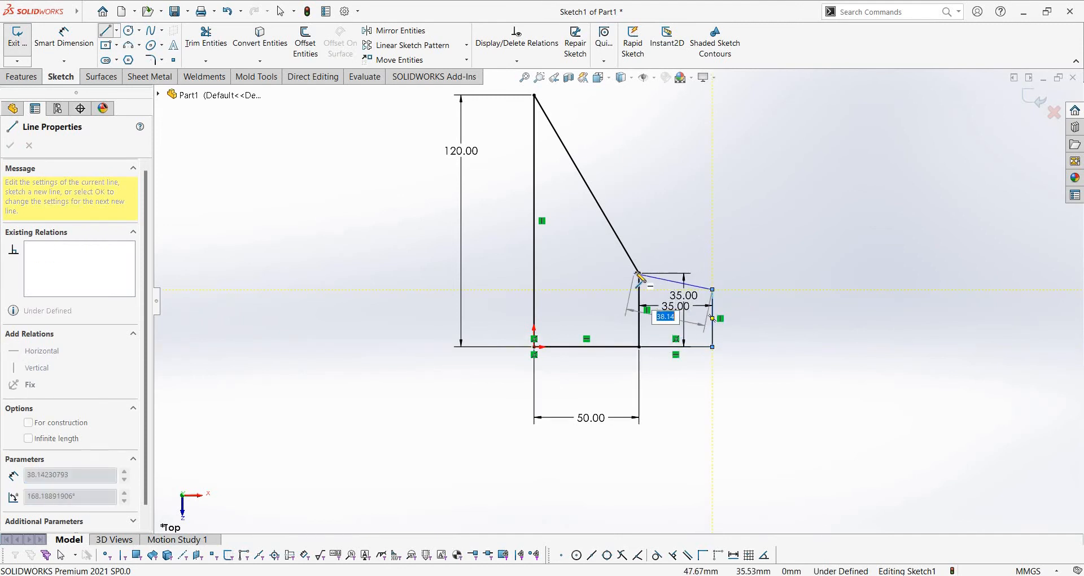
pyautogui.click(639, 273)
pyautogui.press('Escape')
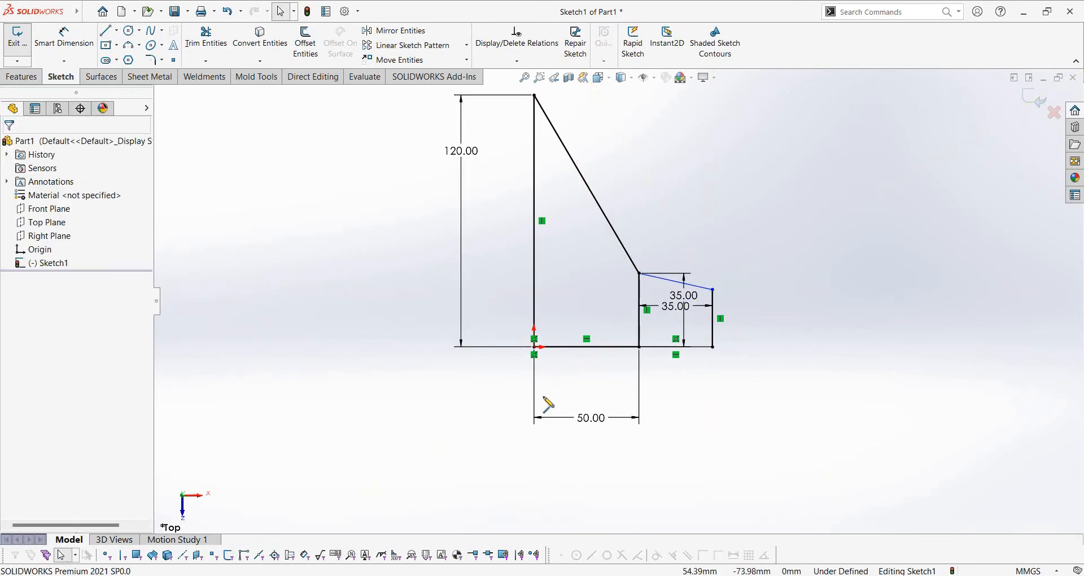
# Check the reference drawing and dimension the new outer vertical line at 13 mm.
pyautogui.hotkey('alt', 'Tab')
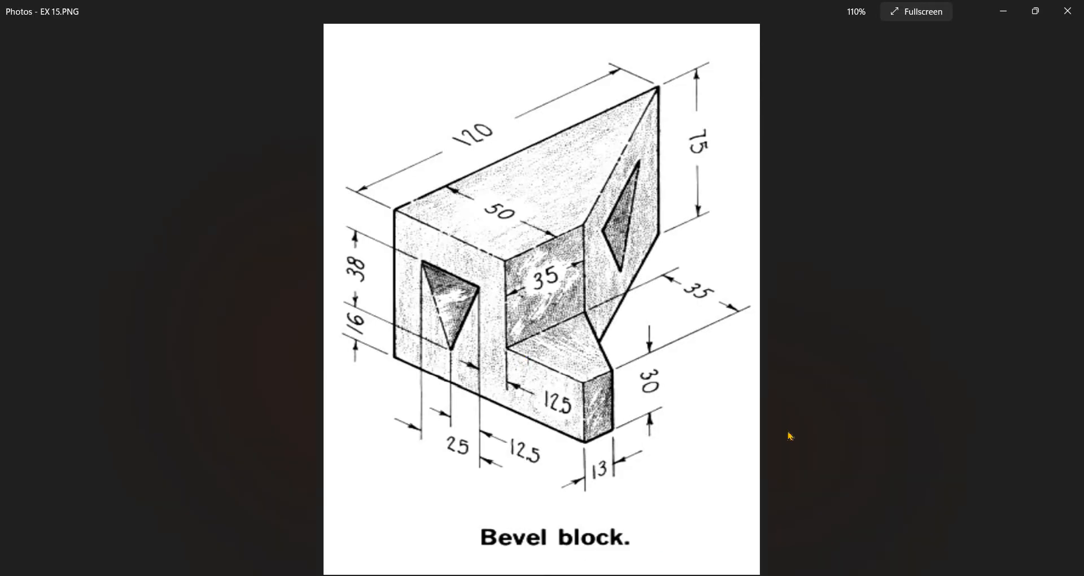
pyautogui.hotkey('alt', 'Tab')
pyautogui.moveTo(789, 431); pyautogui.dragTo(788, 387, button='right')
pyautogui.click(713, 323)
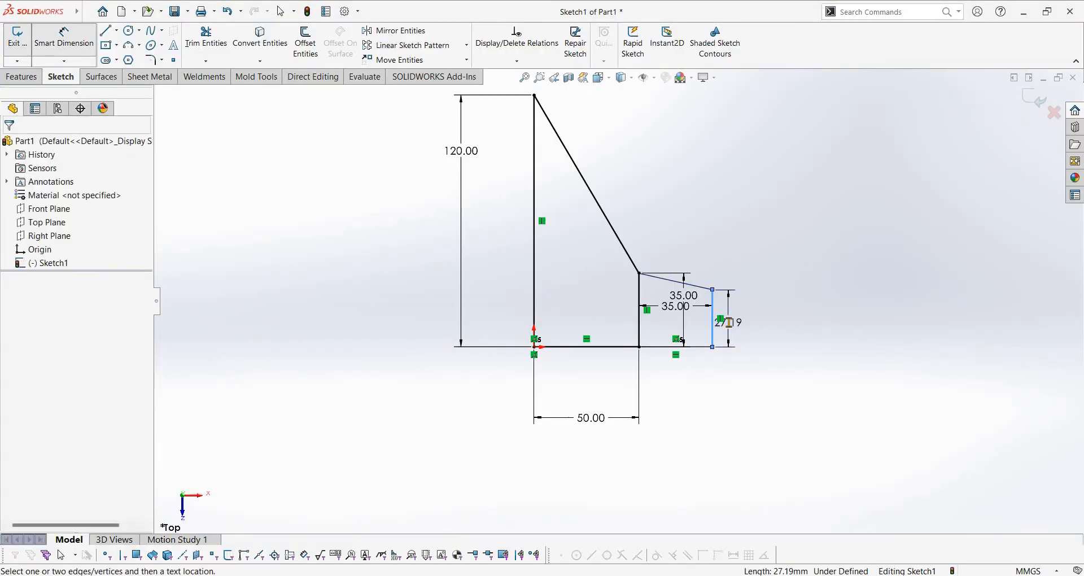
pyautogui.click(730, 323)
pyautogui.write('1')
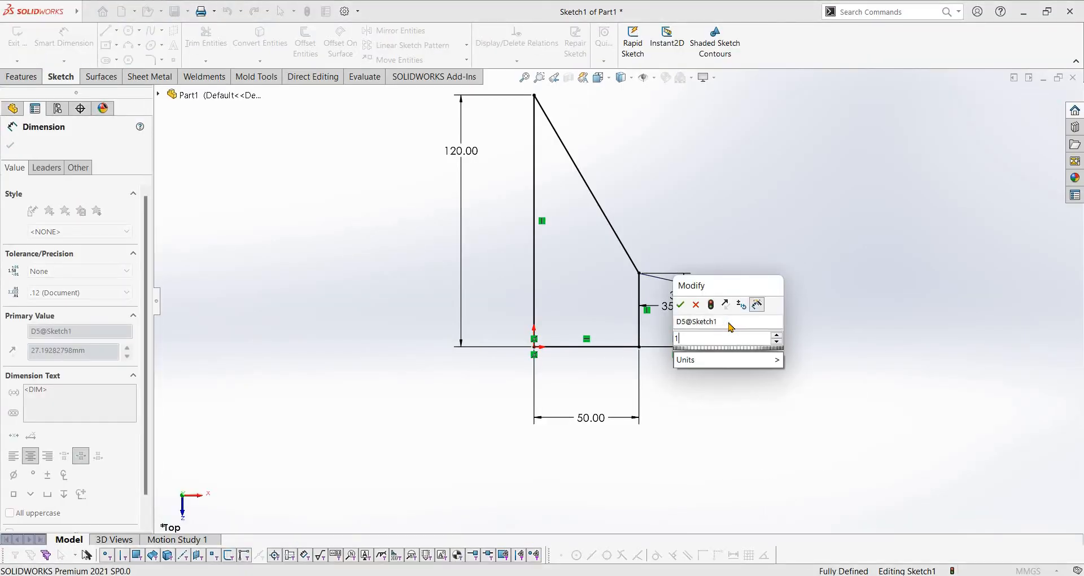
pyautogui.write('3')
pyautogui.press('Return')
pyautogui.press('Escape')
pyautogui.press('Escape')
# Move the vertical and horizontal 35 mm dimensions clear of the profile.
pyautogui.scroll(-2, 641, 309)
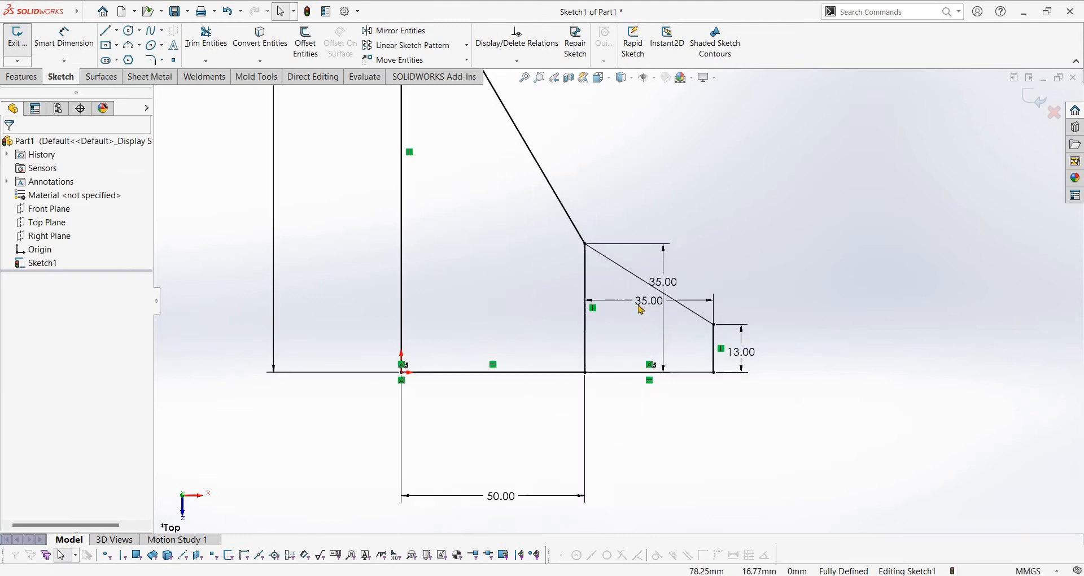
pyautogui.scroll(-1, 640, 308)
pyautogui.moveTo(658, 277); pyautogui.dragTo(988, 229)
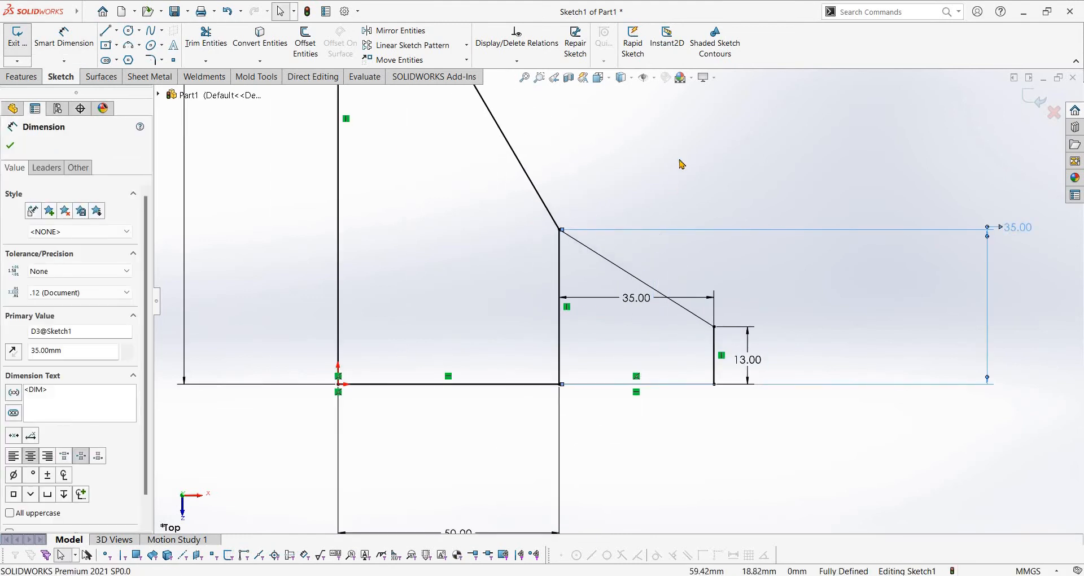
pyautogui.moveTo(636, 297); pyautogui.dragTo(710, 119)
pyautogui.scroll(5, 618, 302)
pyautogui.press('Escape')
pyautogui.scroll(-4, 615, 322)
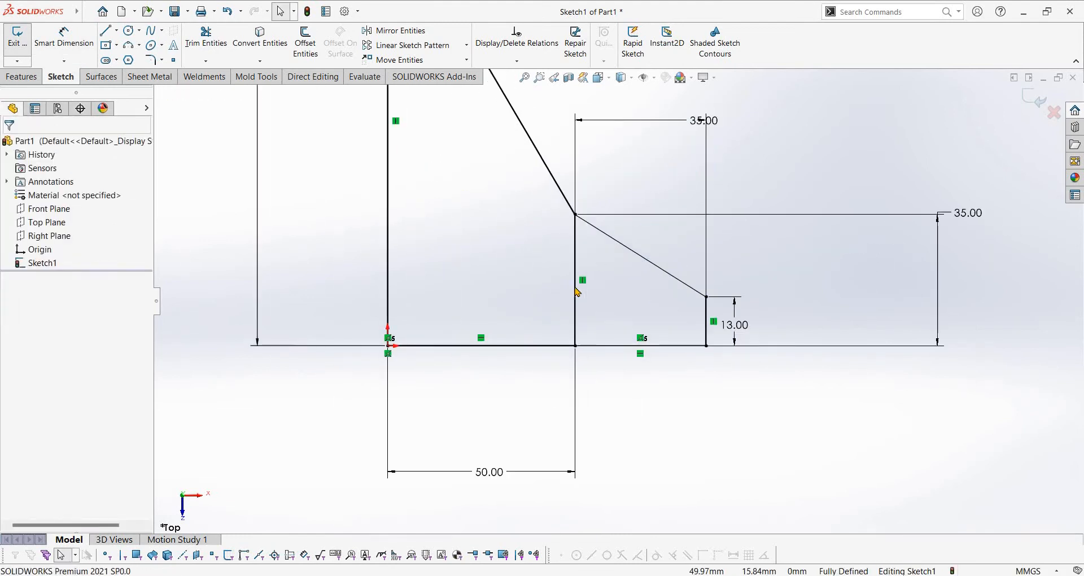
# Convert the inner vertical line to construction geometry and place the horizontal 35 mm dimension below the base line.
pyautogui.click(576, 292)
pyautogui.rightClick(575, 292)
pyautogui.click(684, 436)
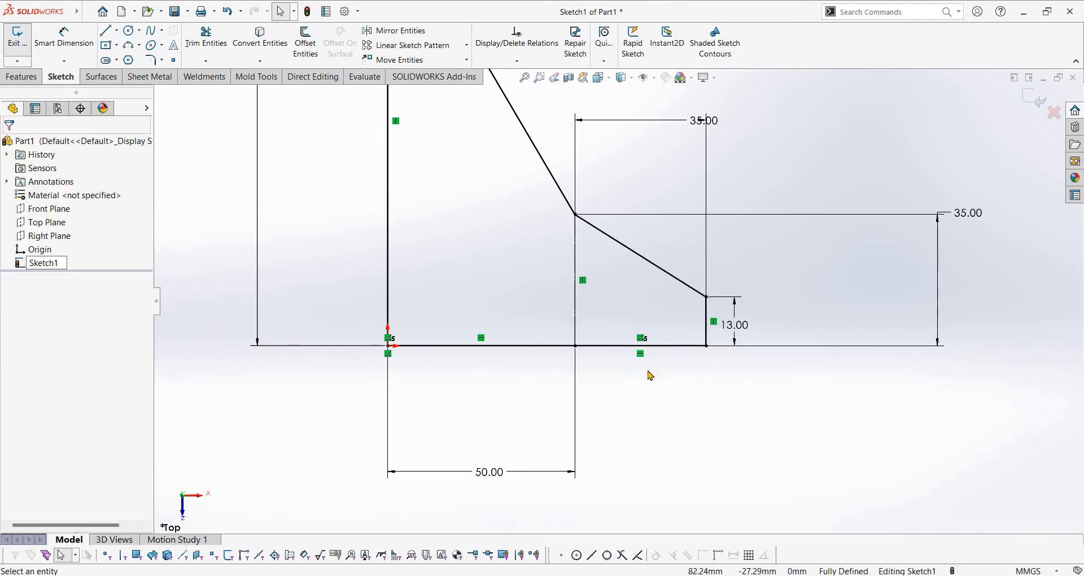
pyautogui.scroll(4, 649, 372)
pyautogui.moveTo(657, 214); pyautogui.dragTo(621, 377)
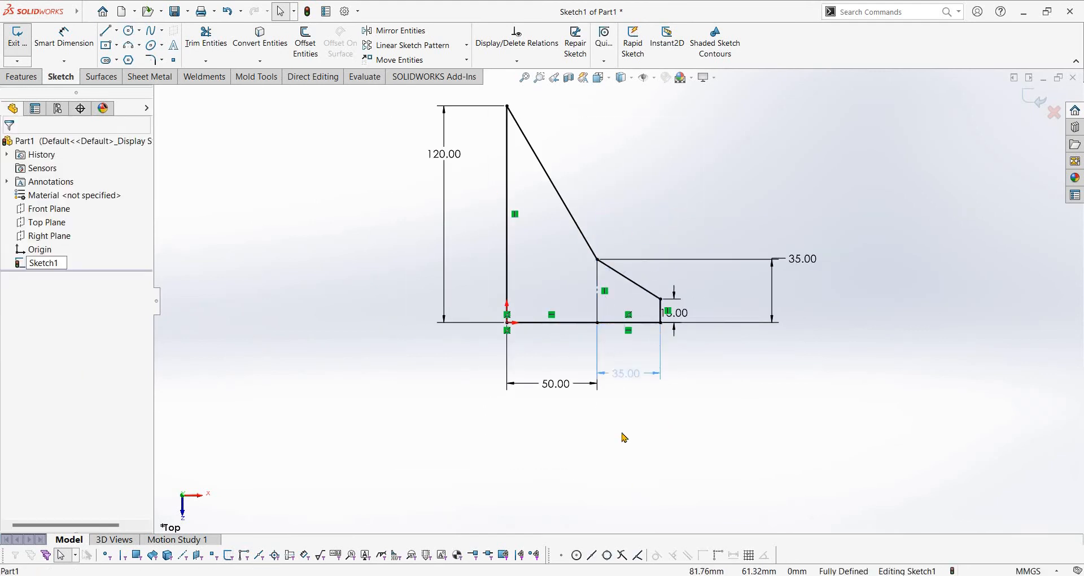
pyautogui.click(622, 434)
# Check the reference drawing and extrude the profile 75 mm with the Mid Plane end condition.
pyautogui.hotkey('alt', 'Tab')
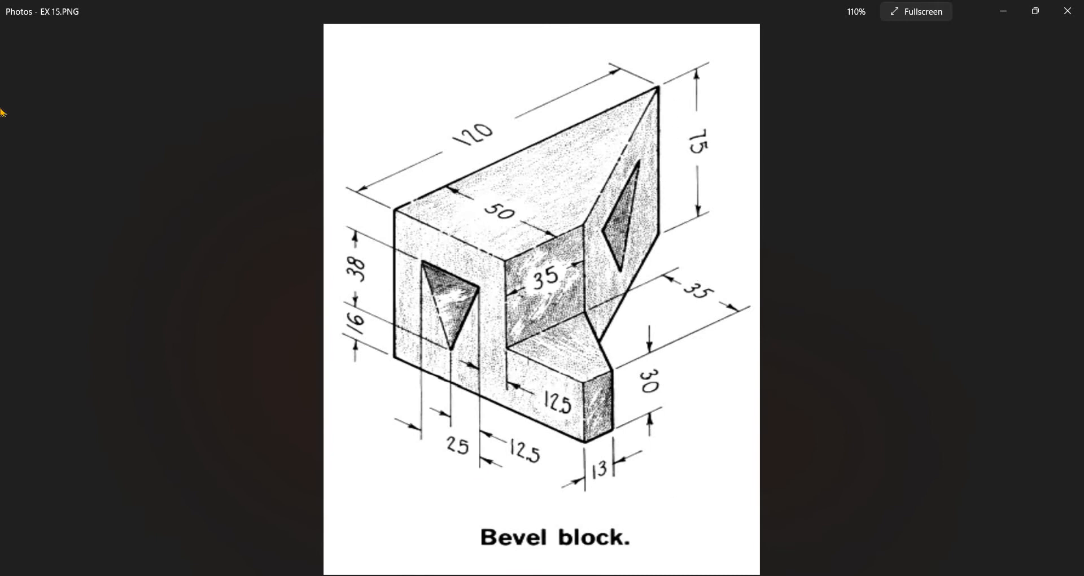
pyautogui.hotkey('alt', 'Tab')
pyautogui.click(27, 74)
pyautogui.click(22, 42)
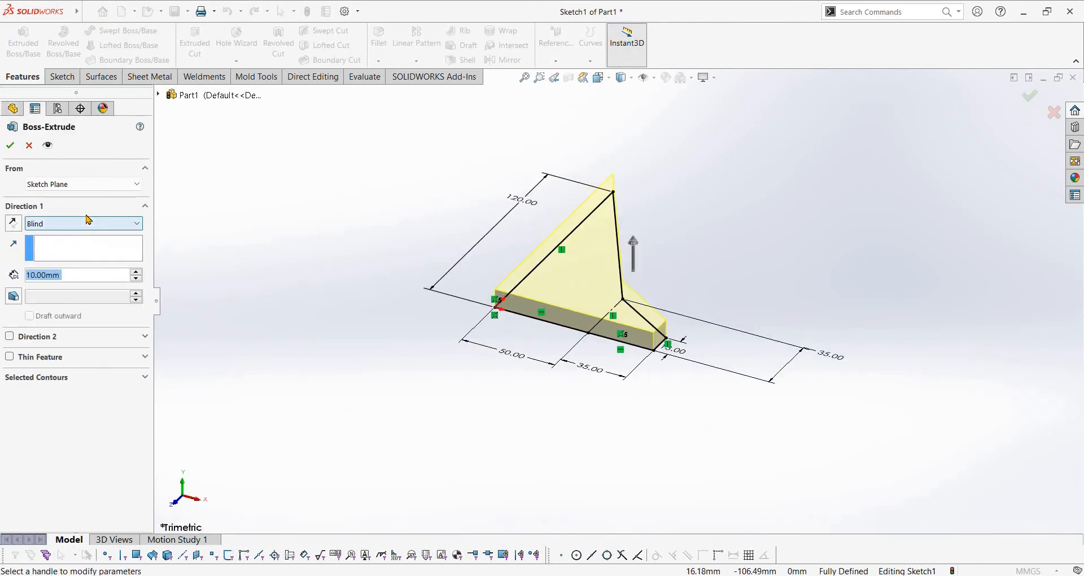
pyautogui.click(83, 224)
pyautogui.click(56, 280)
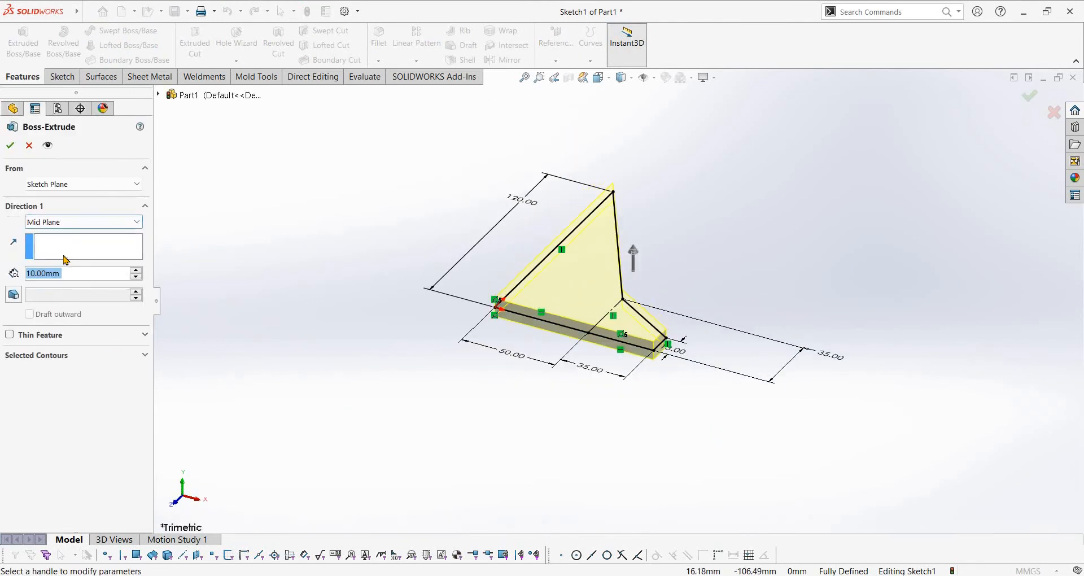
pyautogui.write('100')
pyautogui.press('Return')
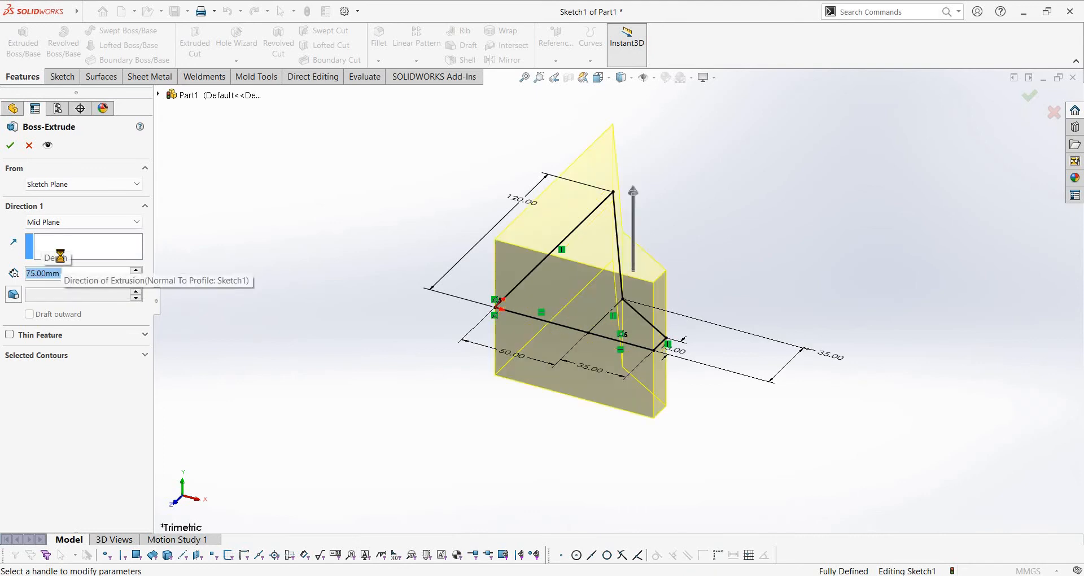
pyautogui.press('Return')
# Sketch on the front face from its lower outer corner: about 44 mm up the edge, about 29 mm horizontally inward, and vertically to the top edge.
pyautogui.moveTo(724, 288); pyautogui.dragTo(780, 344, button='middle')
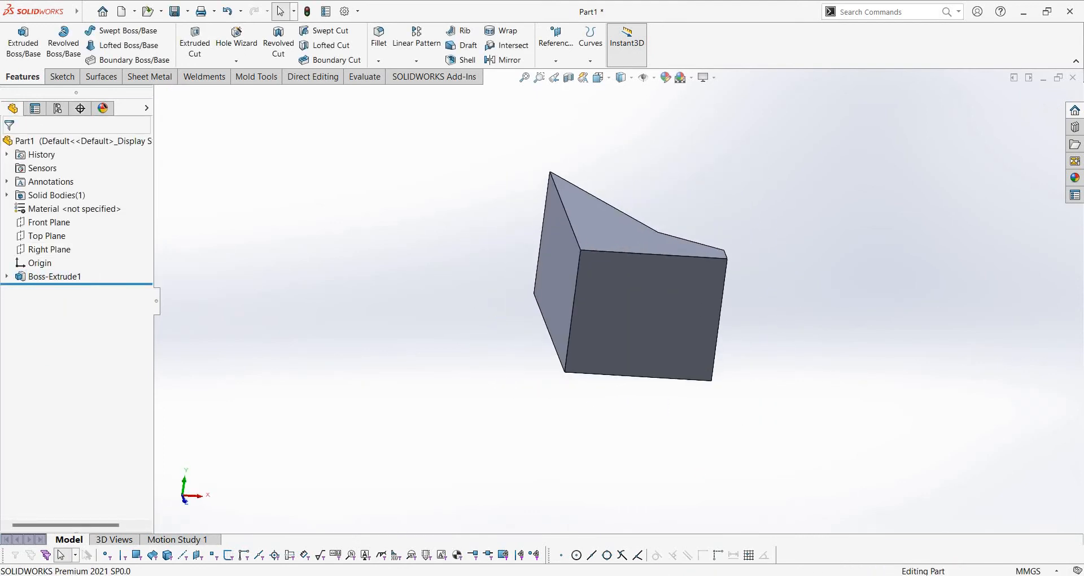
pyautogui.click(633, 575)
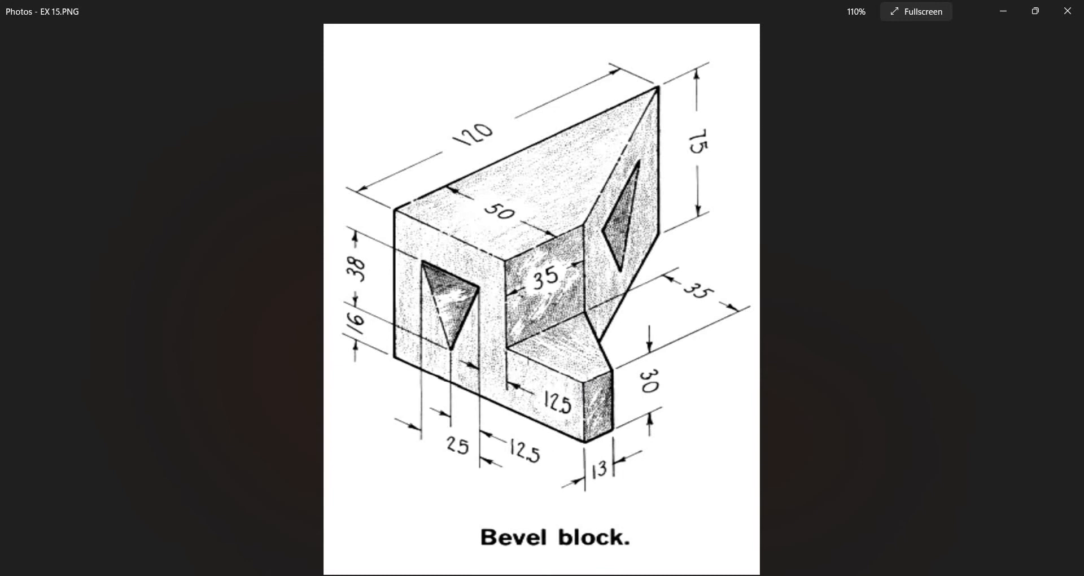
pyautogui.click(627, 575)
pyautogui.rightClick(639, 303)
pyautogui.click(663, 289)
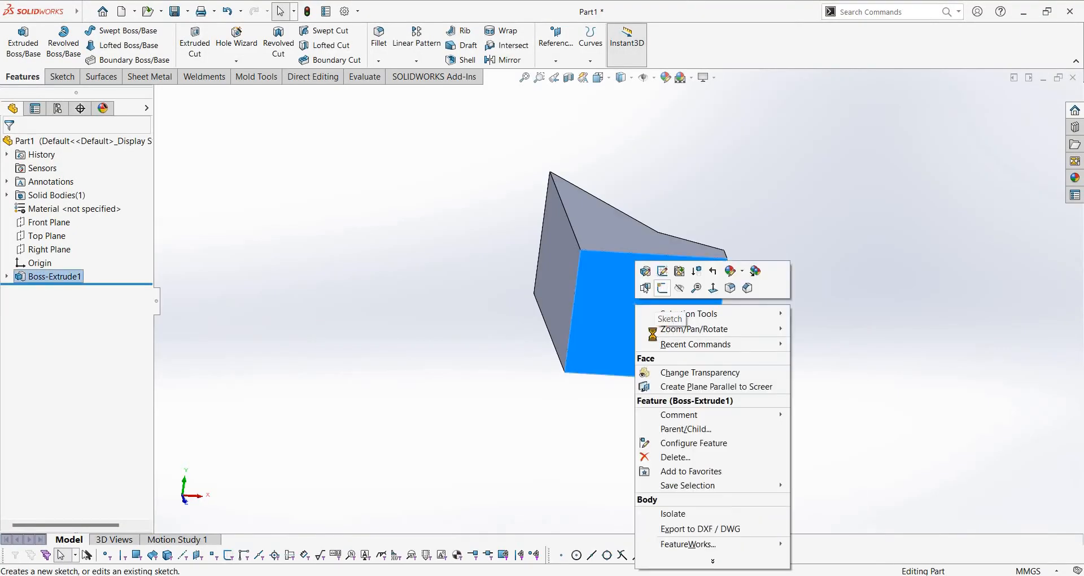
pyautogui.click(106, 30)
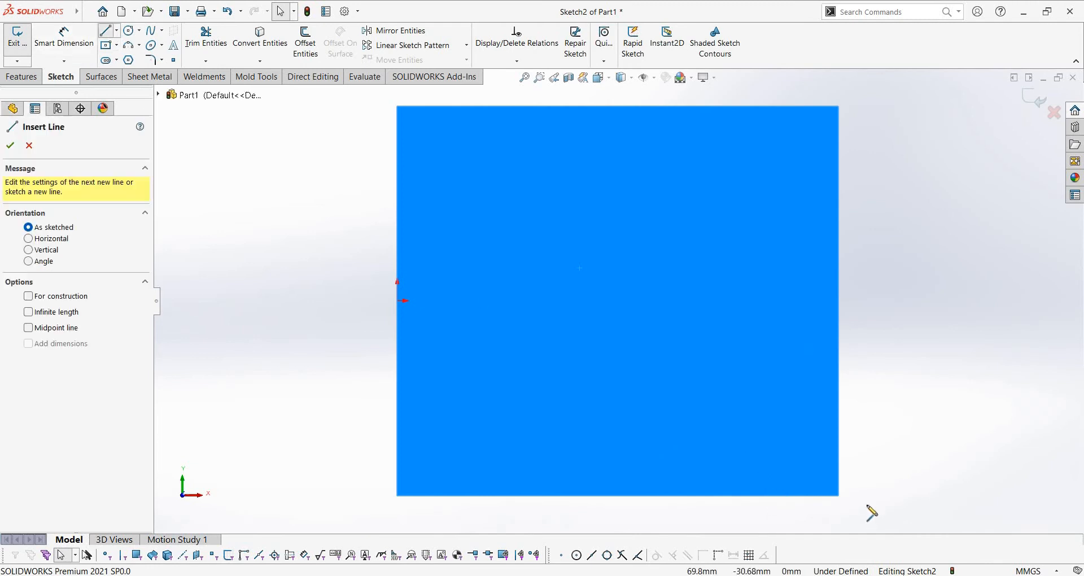
pyautogui.click(838, 495)
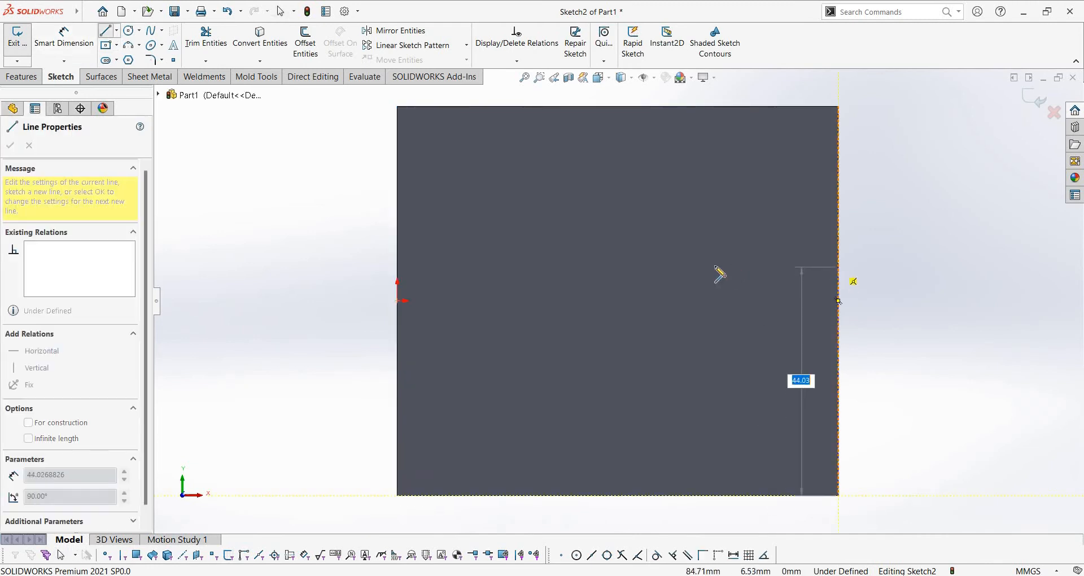
pyautogui.click(839, 267)
pyautogui.click(688, 267)
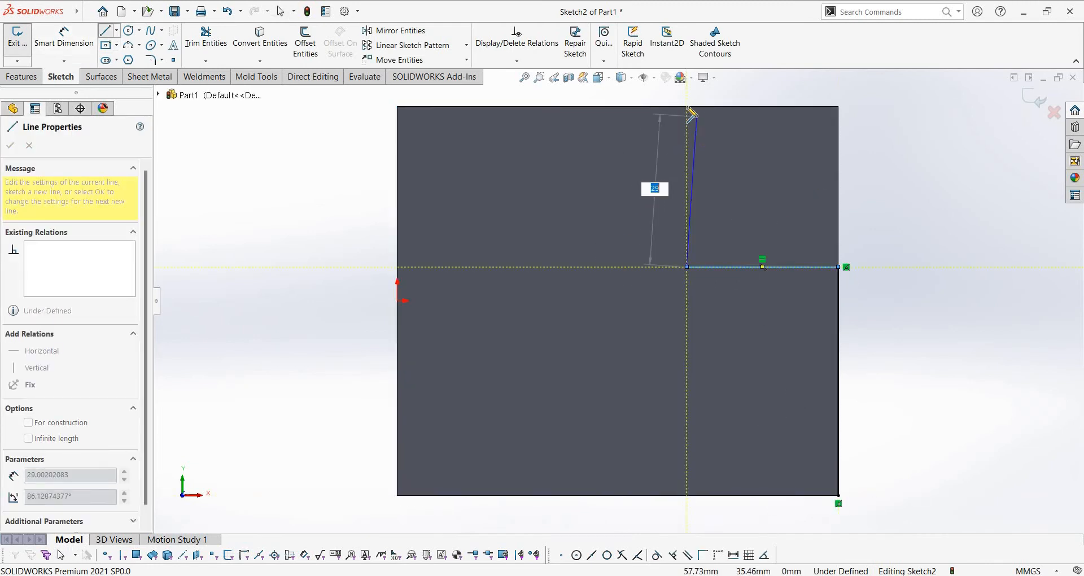
pyautogui.click(687, 106)
pyautogui.rightClick(688, 106)
pyautogui.click(726, 116)
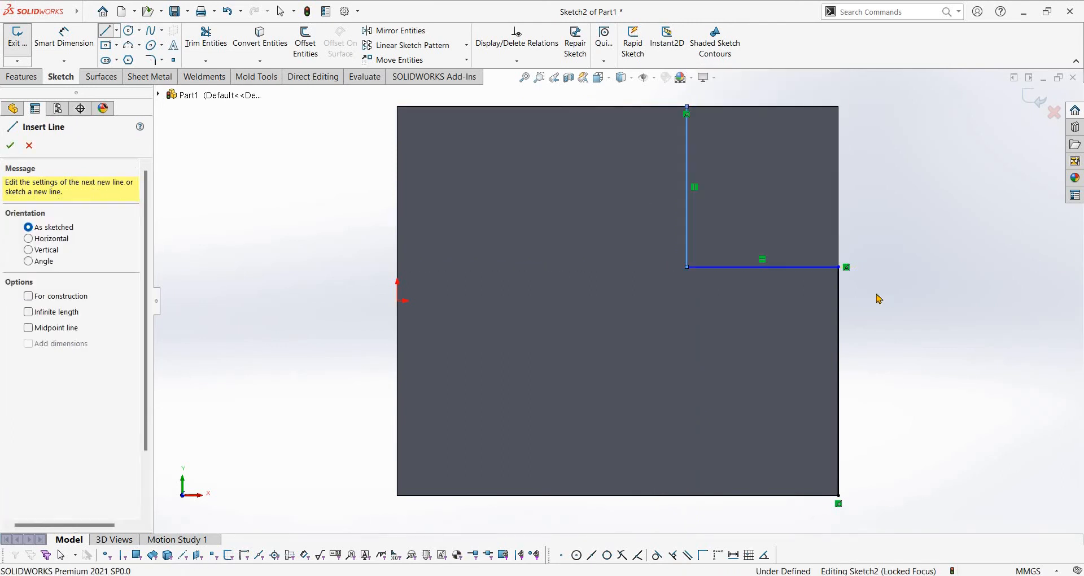
# Dimension the sketch line on the block's outer edge at 30 mm and the horizontal step line at 35 mm.
pyautogui.moveTo(852, 397); pyautogui.dragTo(853, 223, button='right')
pyautogui.click(837, 337)
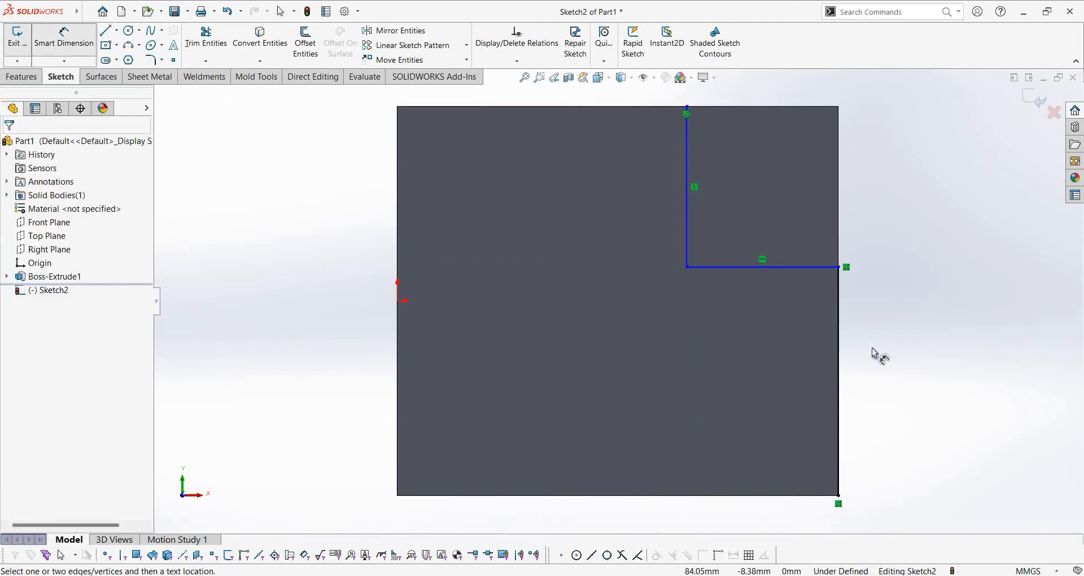
pyautogui.click(954, 383)
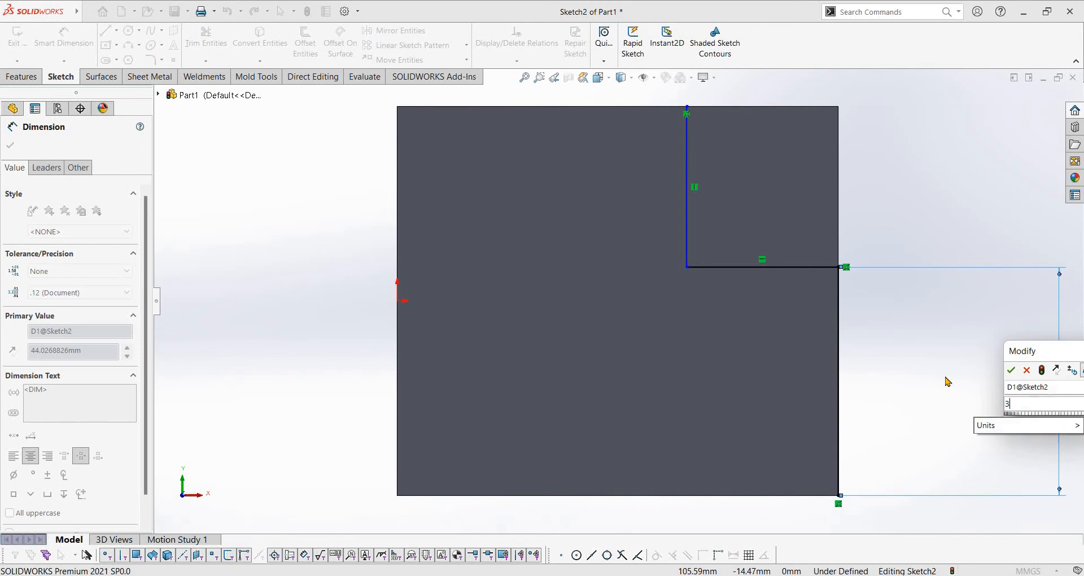
pyautogui.press('Return')
pyautogui.click(779, 341)
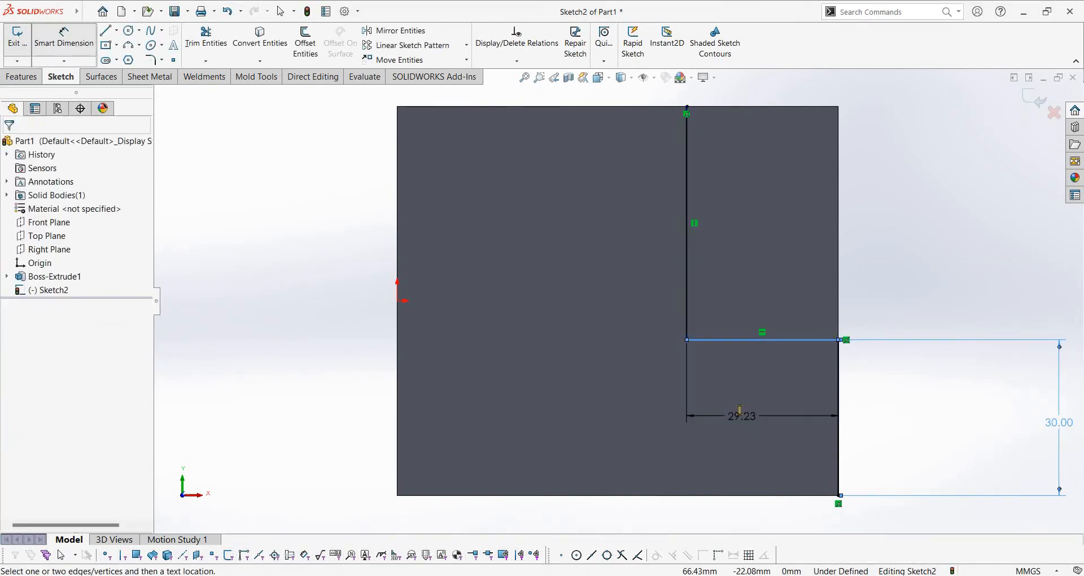
pyautogui.click(743, 415)
pyautogui.write('35')
pyautogui.press('Return')
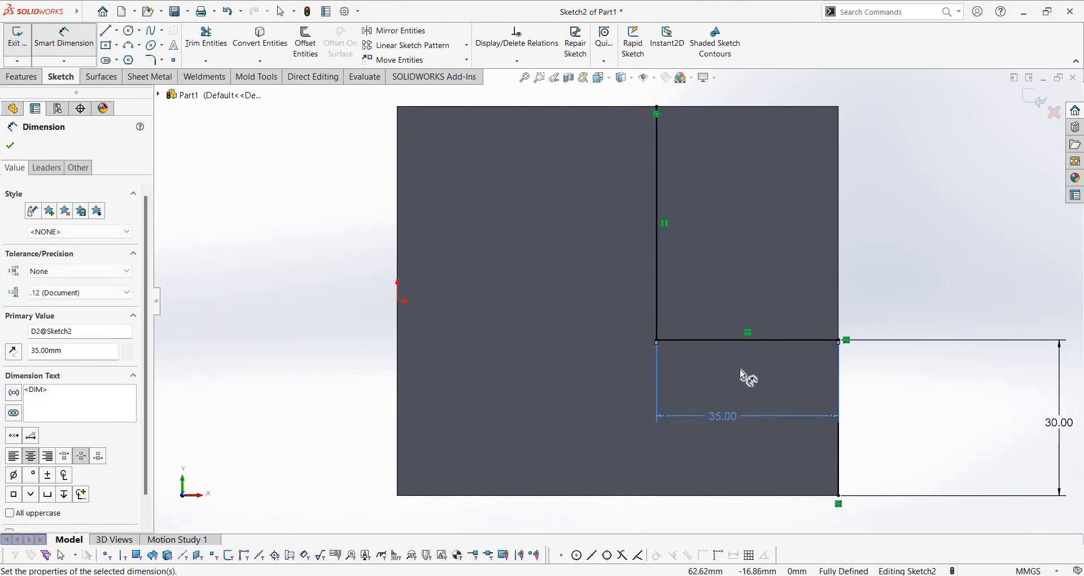
pyautogui.scroll(2, 696, 310)
pyautogui.moveTo(697, 310); pyautogui.dragTo(648, 328, button='middle')
pyautogui.press('Escape')
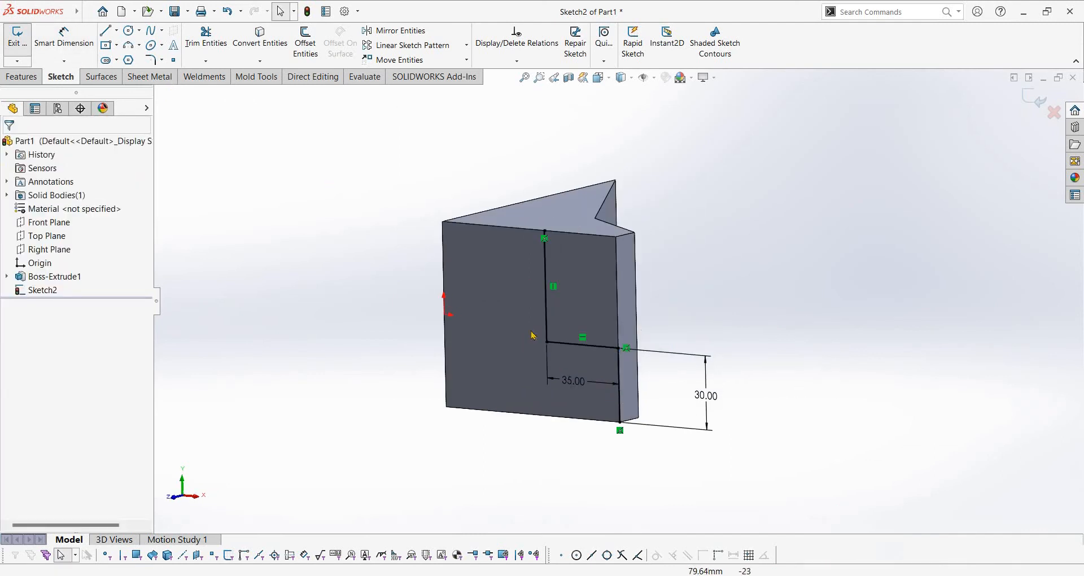
# Cut-extrude the step sketch 75 mm Blind with Flip side to cut enabled, and inspect the block in isometric view.
pyautogui.click(619, 369)
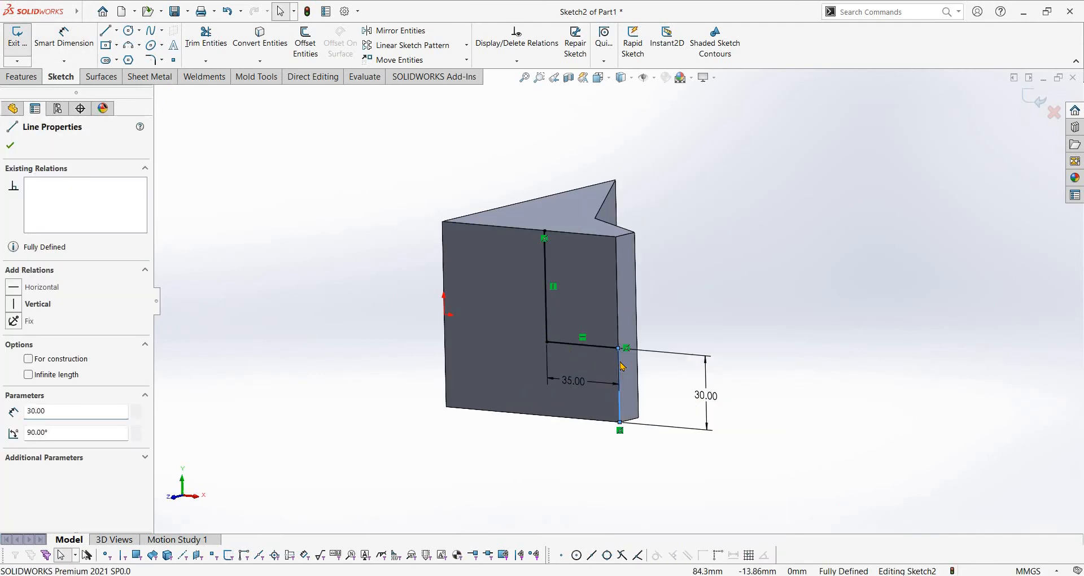
pyautogui.rightClick(620, 360)
pyautogui.press('Escape')
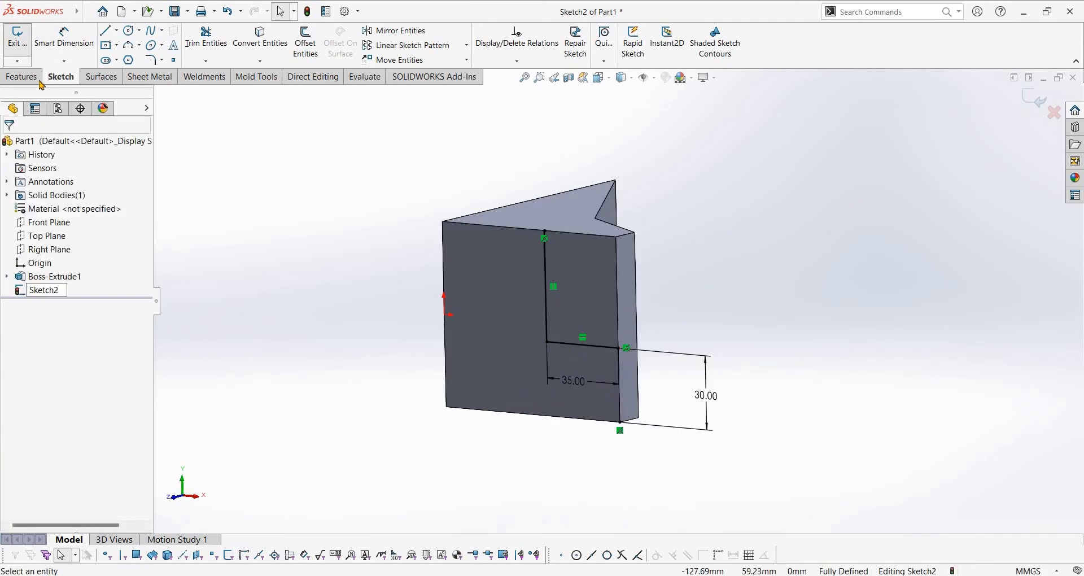
pyautogui.click(28, 77)
pyautogui.click(189, 48)
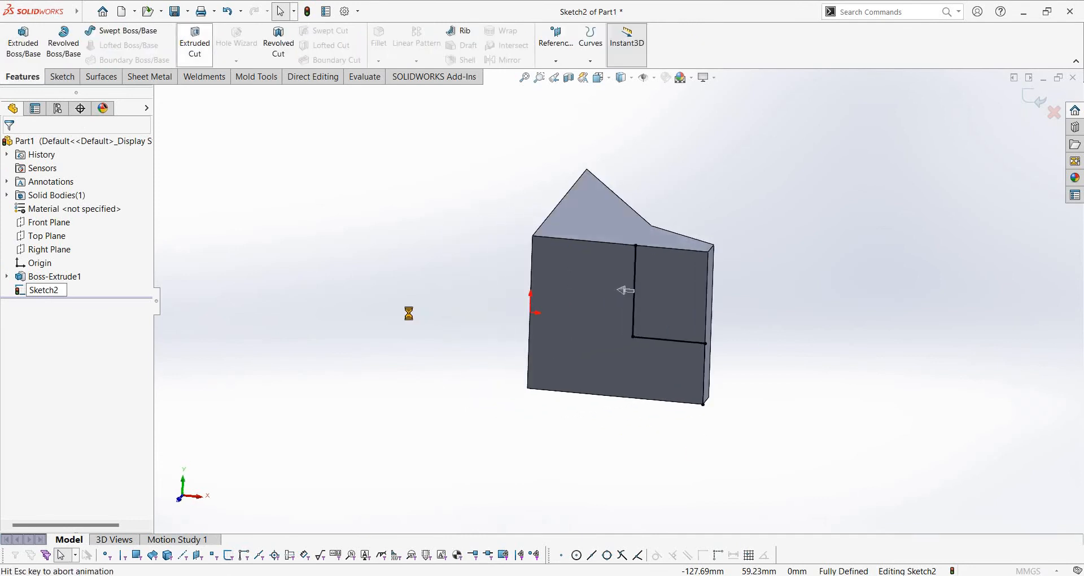
pyautogui.click(29, 292)
pyautogui.moveTo(413, 364); pyautogui.dragTo(328, 317, button='middle')
pyautogui.click(12, 147)
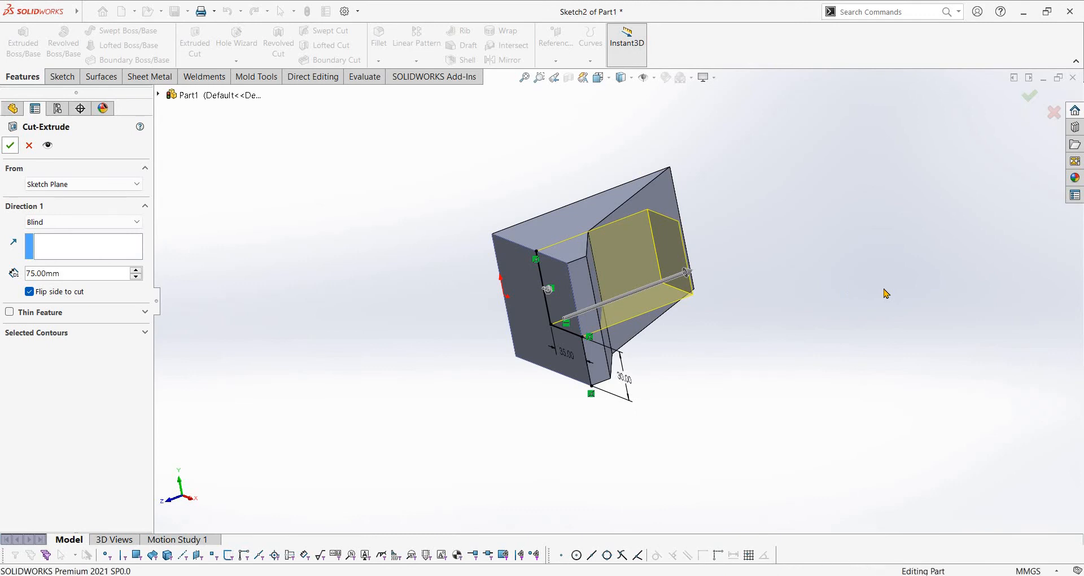
pyautogui.moveTo(681, 286); pyautogui.dragTo(658, 322, button='middle')
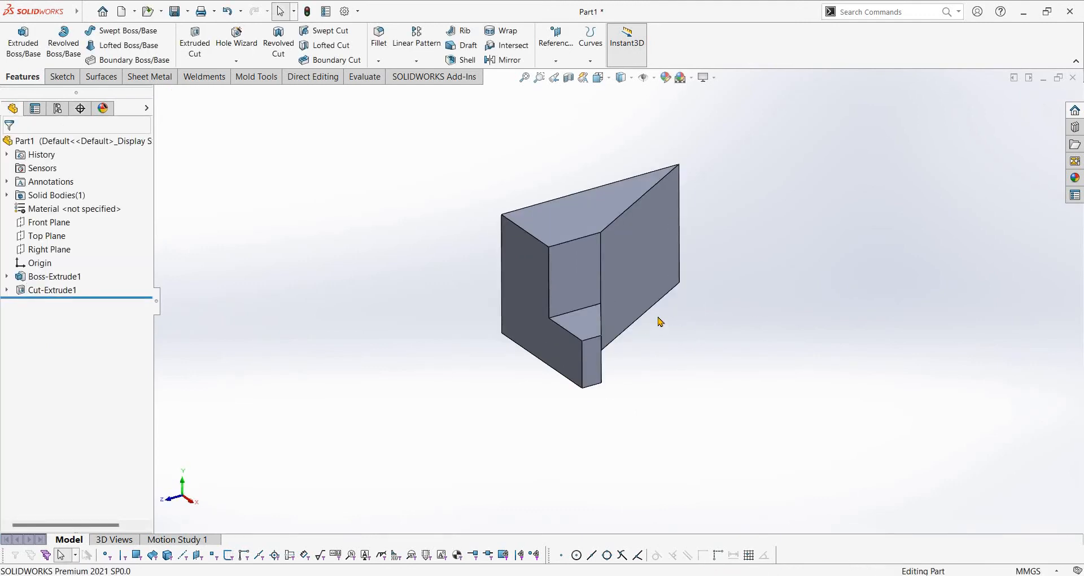
pyautogui.hotkey('ctrl', '7')
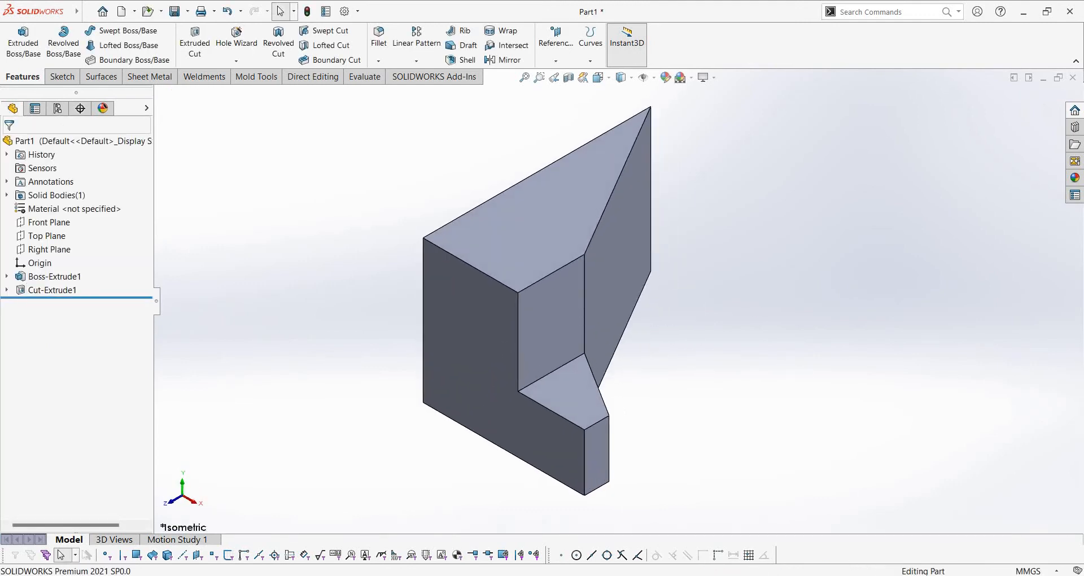
# Check the reference drawing, start a sketch on the L-shaped front face, and offset the step's vertical edge 25 mm inward.
pyautogui.click(601, 575)
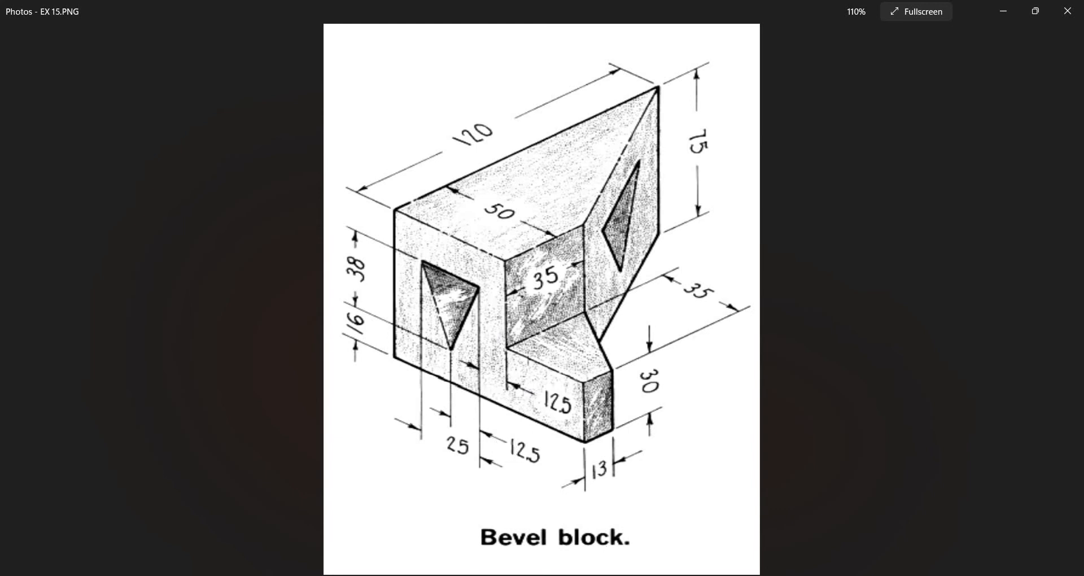
pyautogui.hotkey('alt', 'Tab')
pyautogui.rightClick(450, 329)
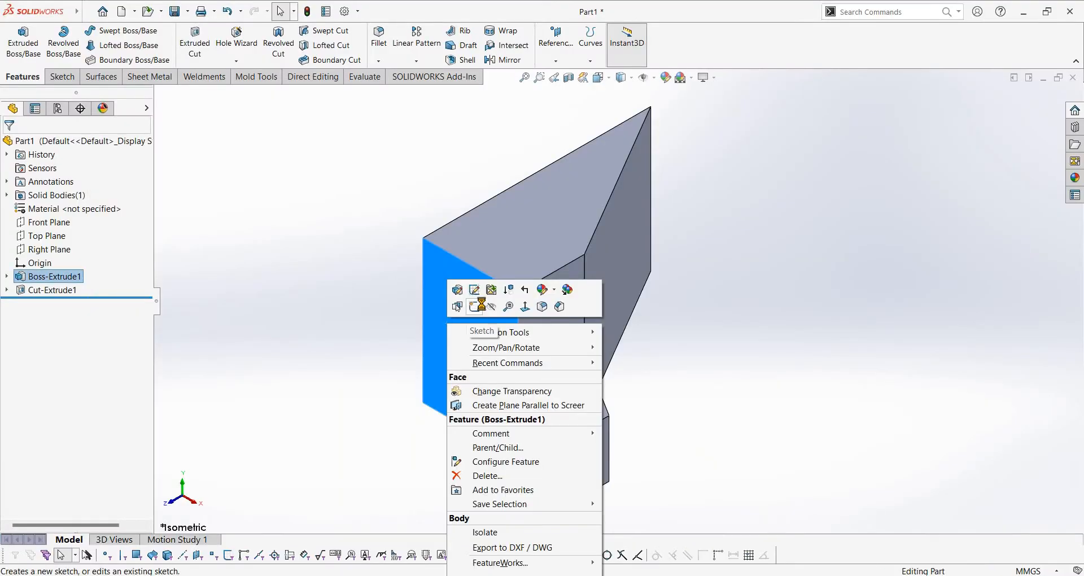
pyautogui.click(477, 308)
pyautogui.click(311, 58)
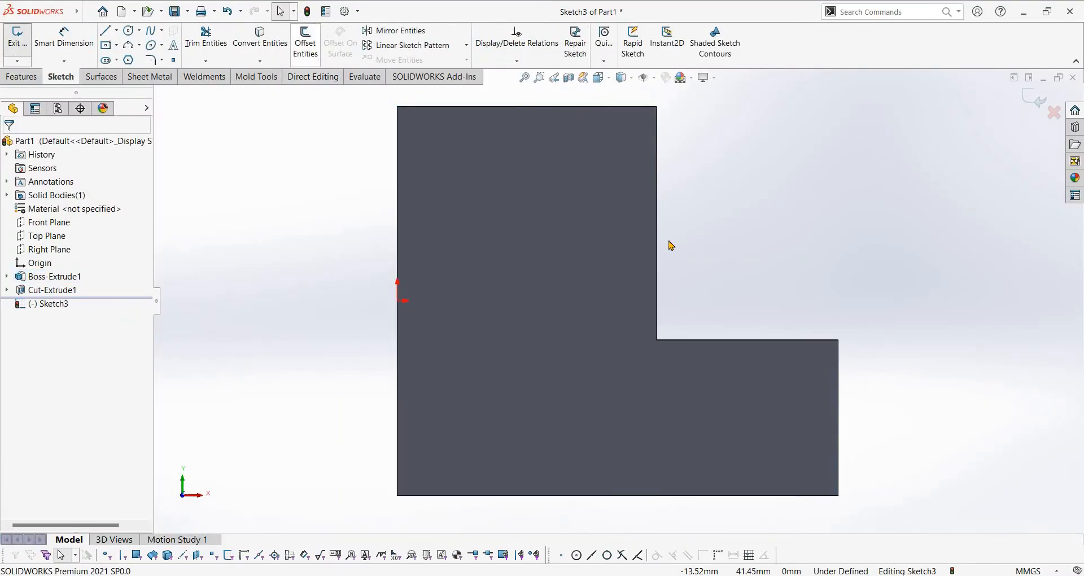
pyautogui.click(658, 196)
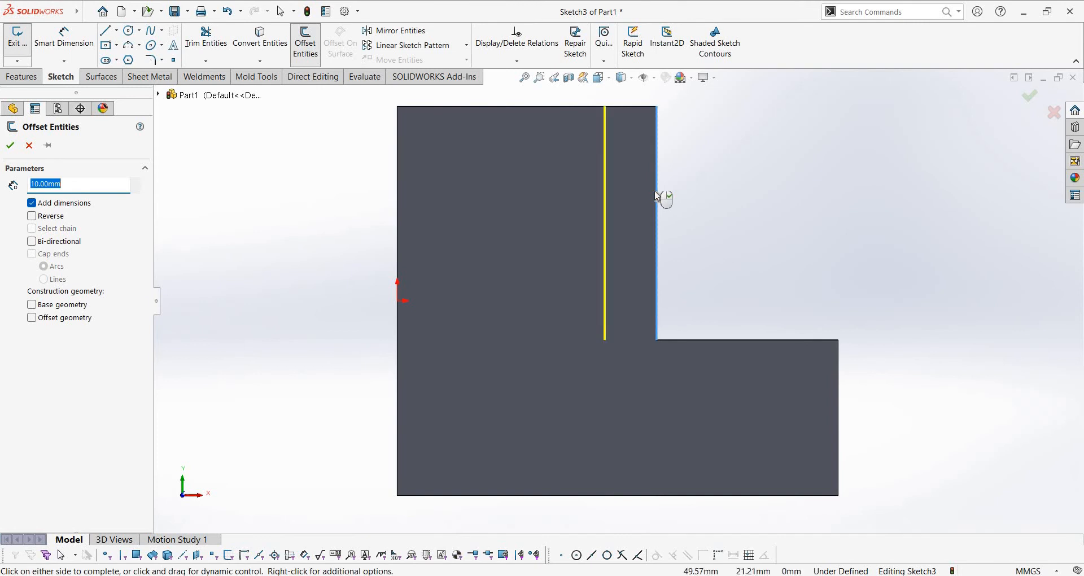
pyautogui.write('25')
pyautogui.press('Return')
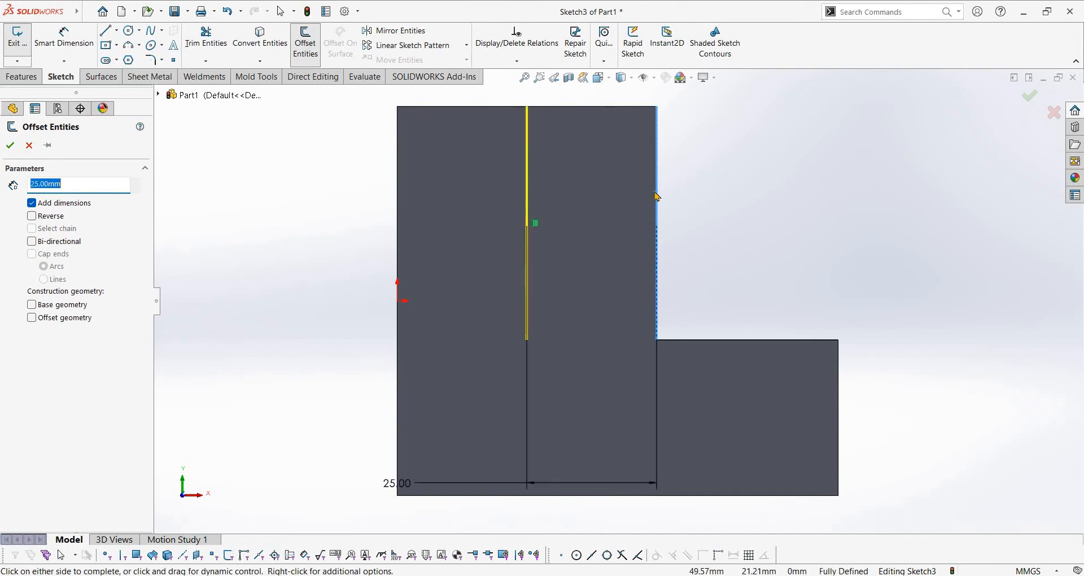
# Check the triangle's height position in the reference drawing and offset the face's bottom edge 16 mm upward.
pyautogui.click(619, 575)
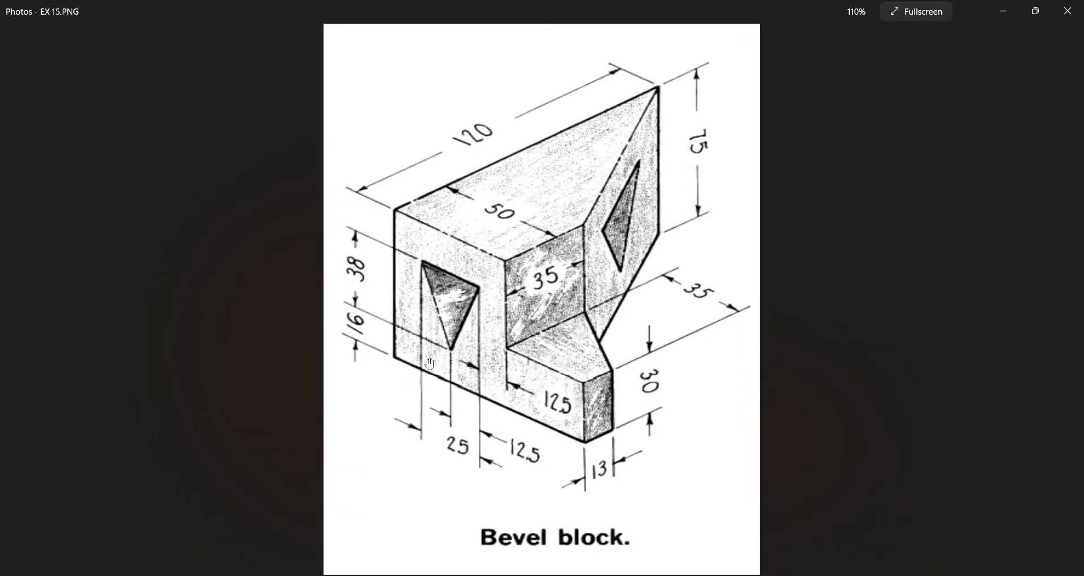
pyautogui.click(619, 575)
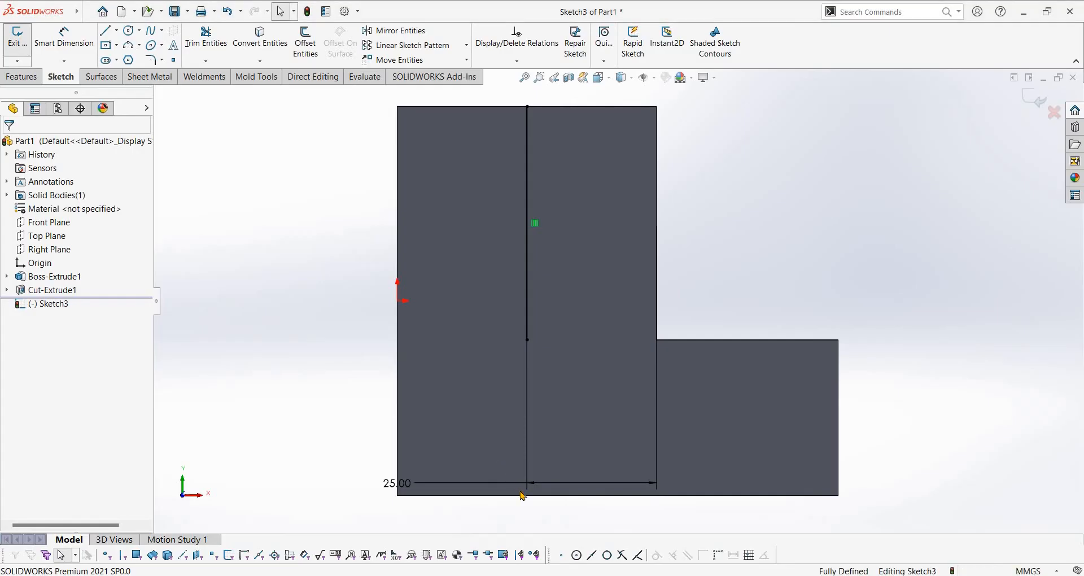
pyautogui.click(526, 496)
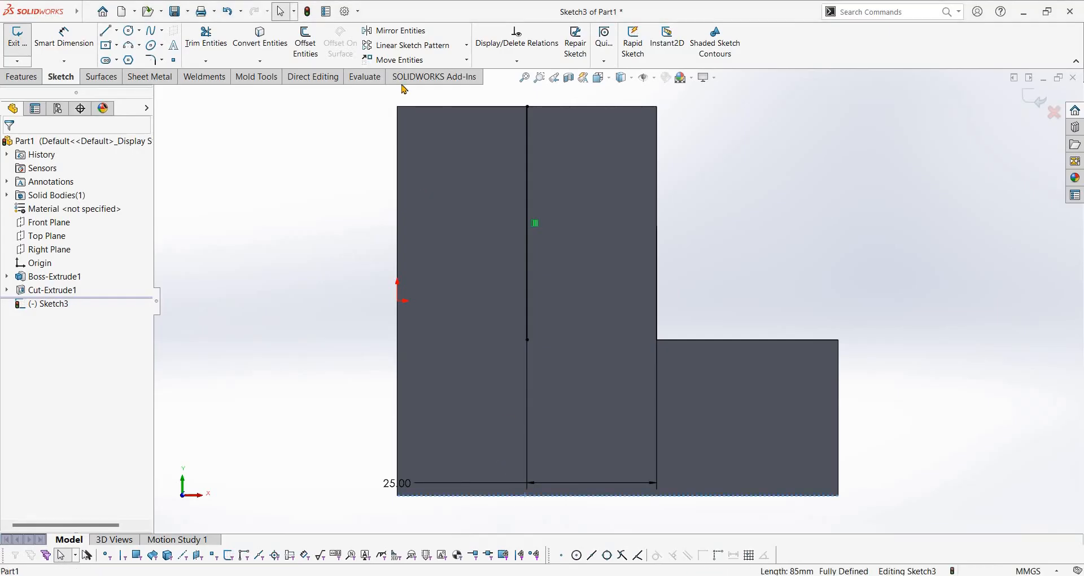
pyautogui.click(312, 51)
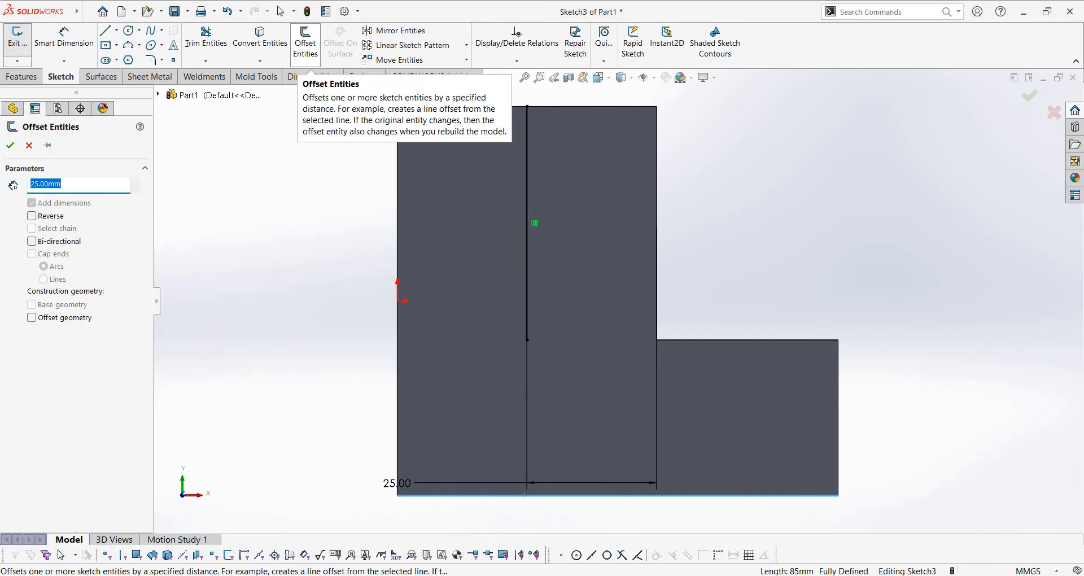
pyautogui.write('16')
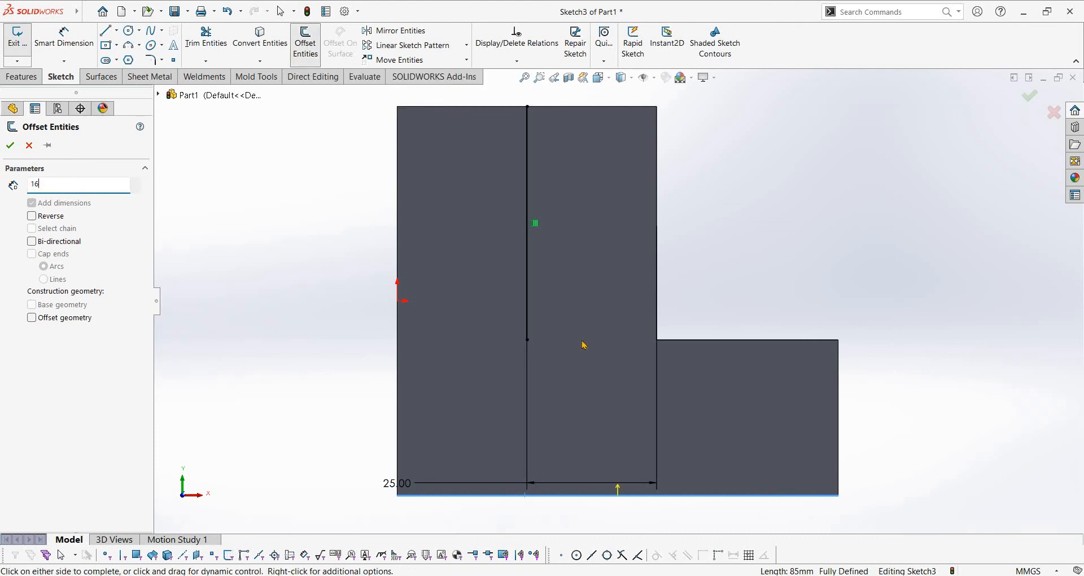
pyautogui.click(587, 364)
# Recheck the reference drawing and offset the lower horizontal sketch line 38 mm upward.
pyautogui.hotkey('alt', 'Tab')
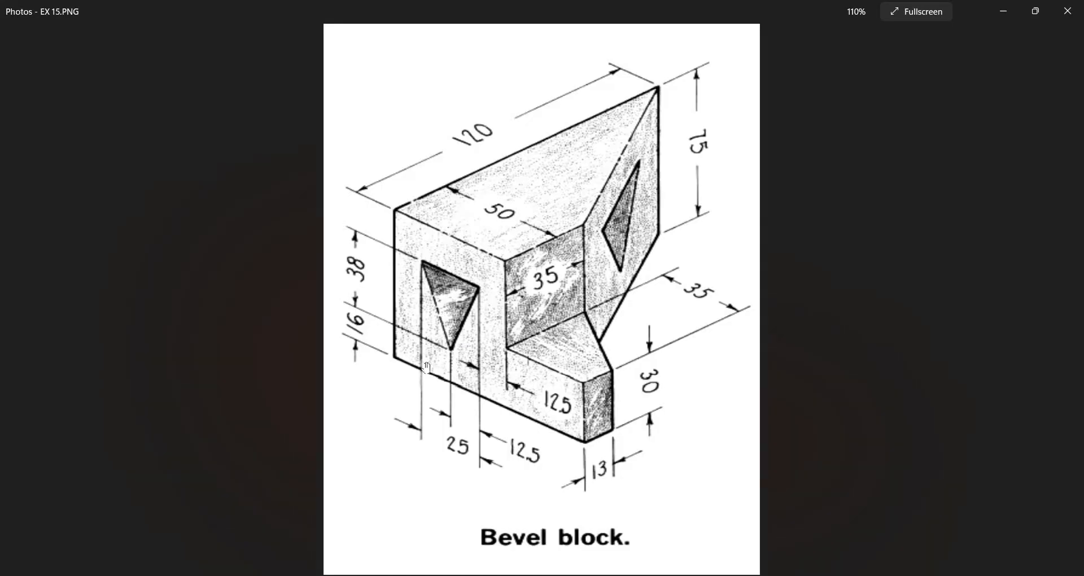
pyautogui.hotkey('alt', 'Tab')
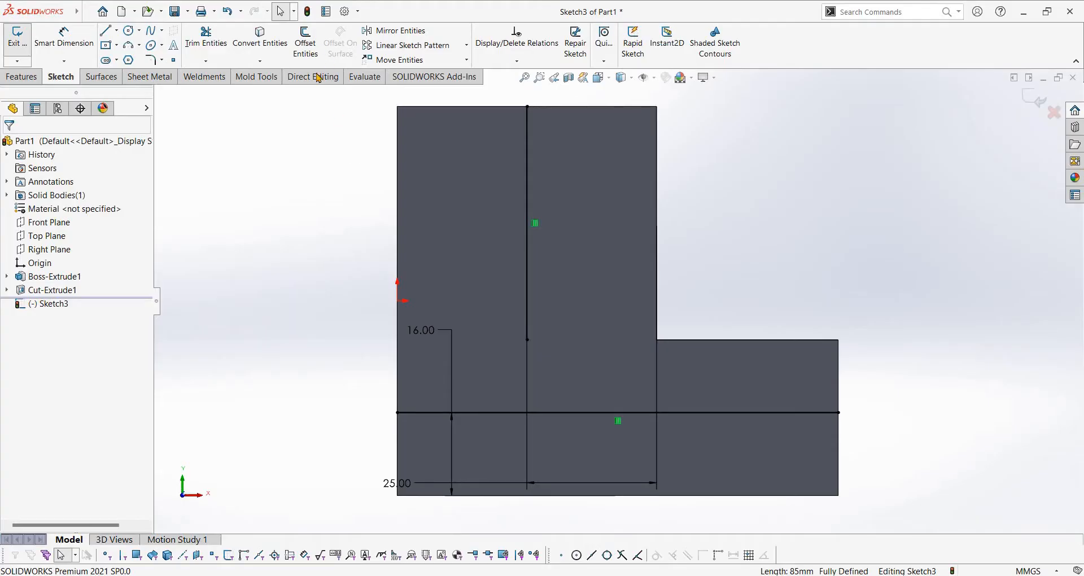
pyautogui.click(305, 43)
pyautogui.click(487, 412)
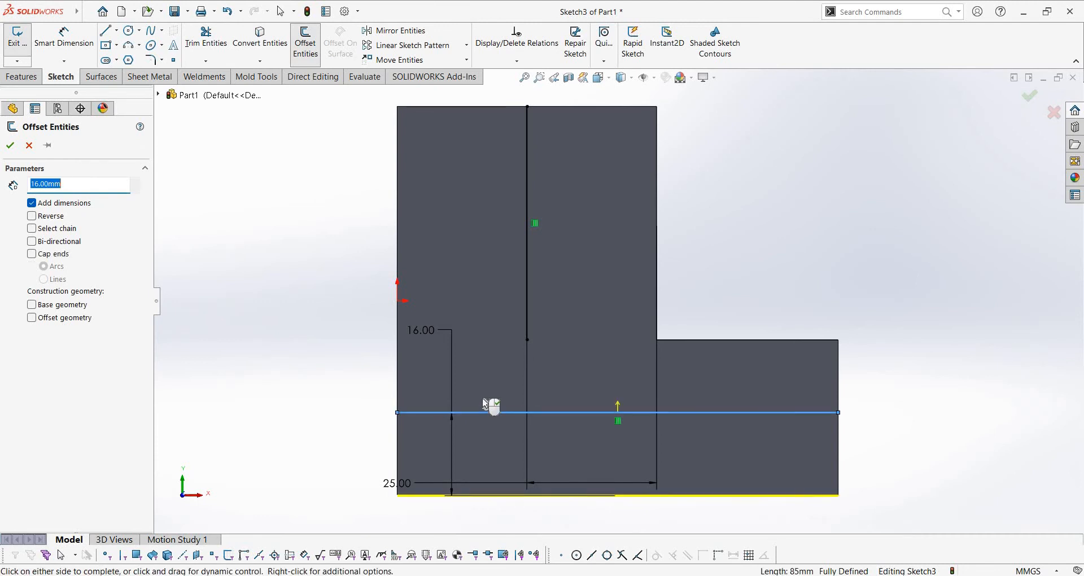
pyautogui.write('38')
pyautogui.press('Return')
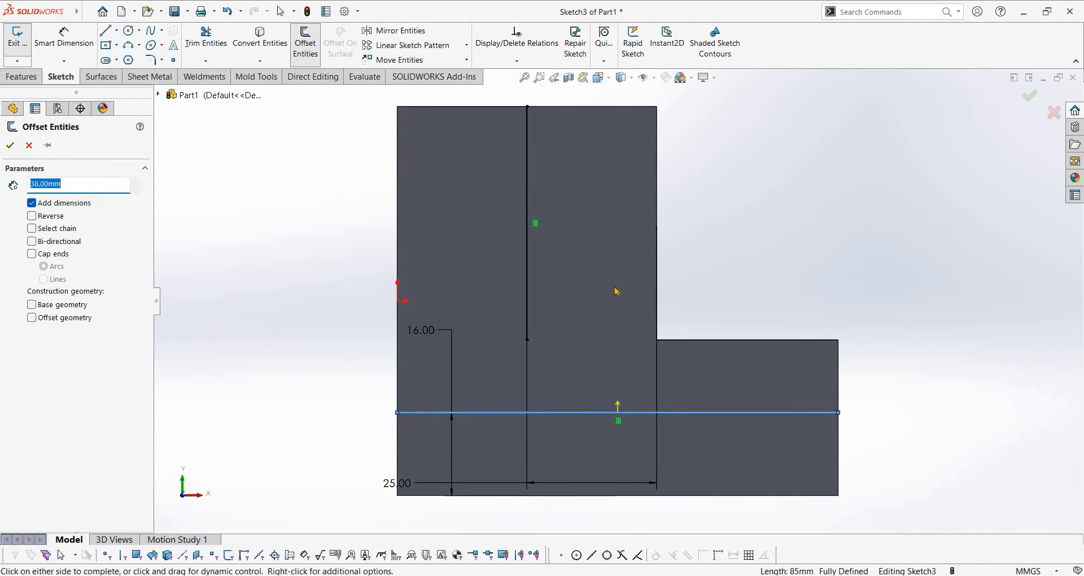
pyautogui.click(614, 240)
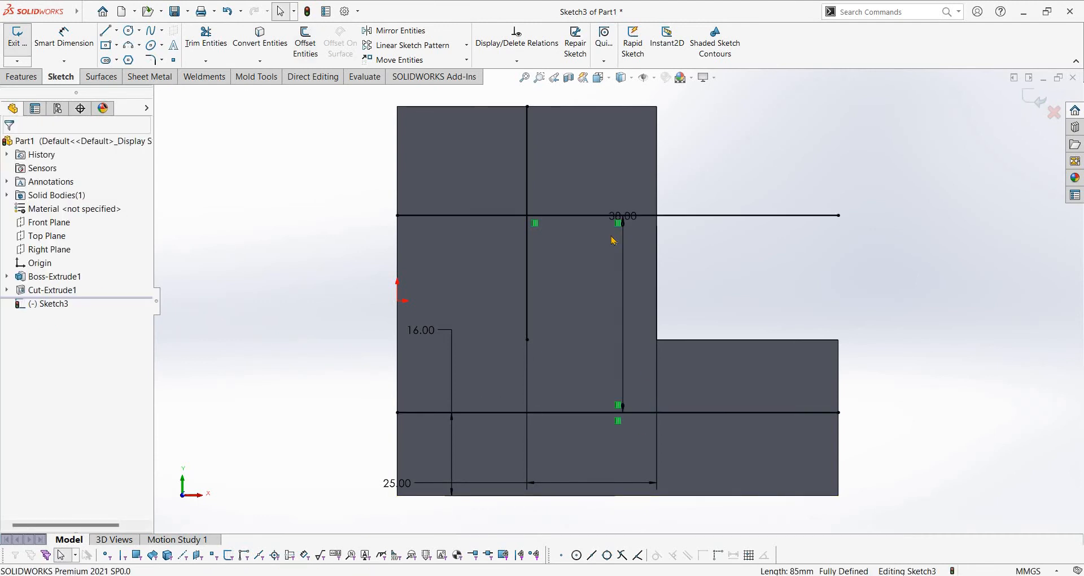
# Check the triangle's width in the reference drawing and offset the vertical sketch line 12.5 mm in both directions.
pyautogui.hotkey('alt', 'Tab')
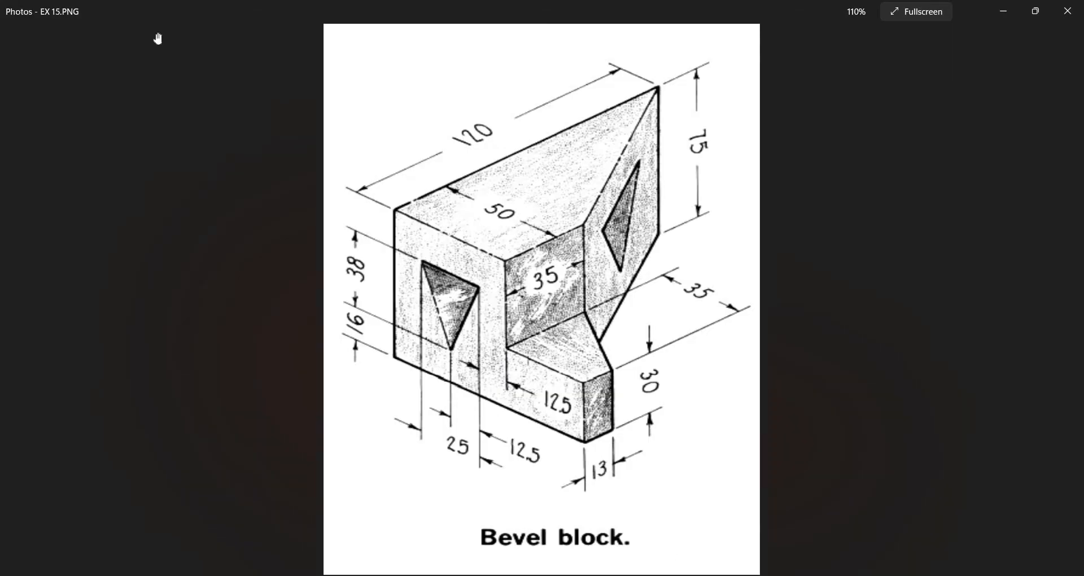
pyautogui.hotkey('alt', 'Tab')
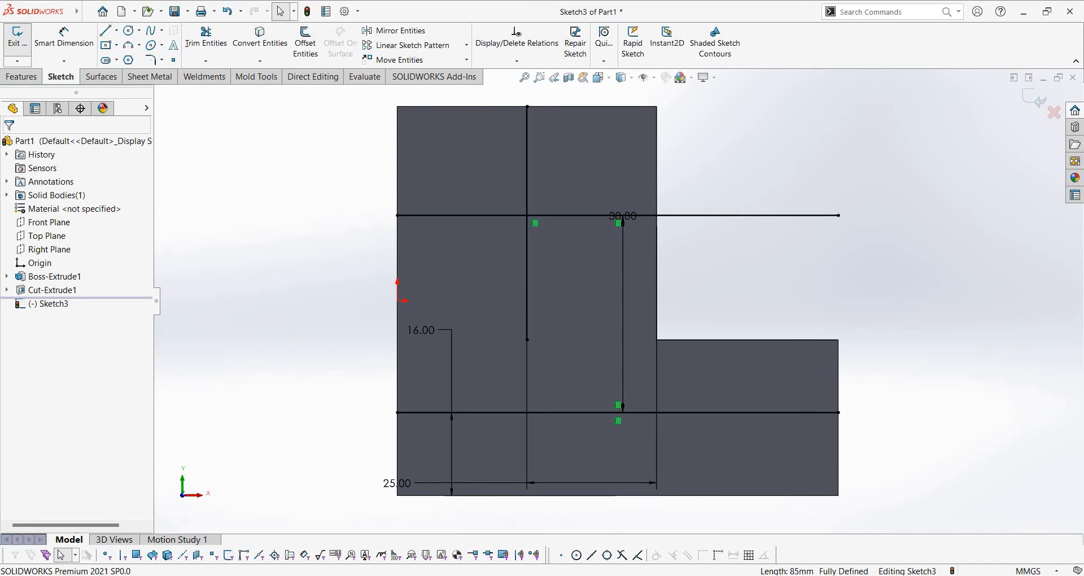
pyautogui.hotkey('alt', 'Tab')
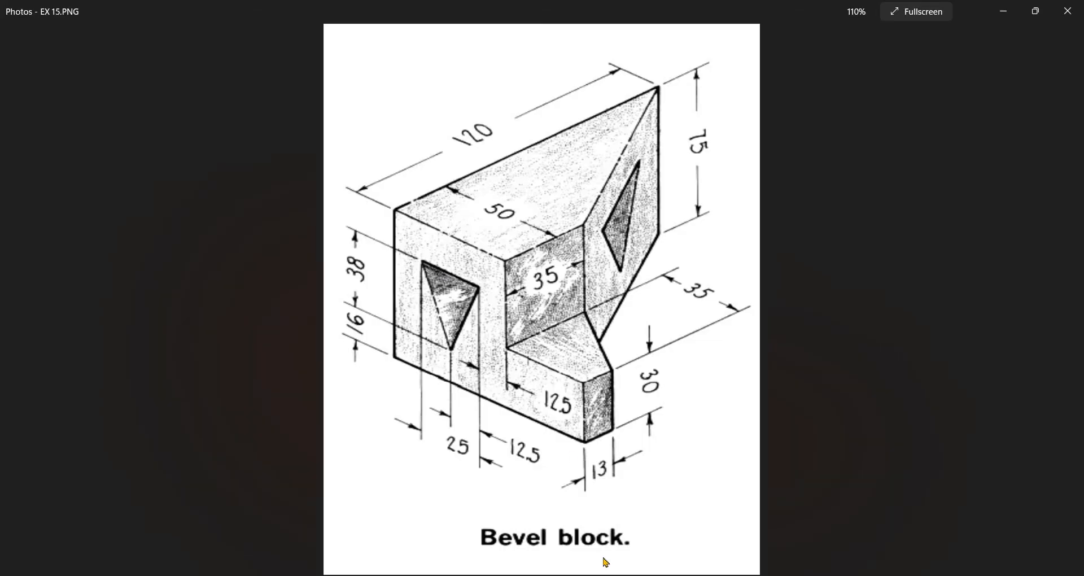
pyautogui.hotkey('alt', 'Tab')
pyautogui.click(302, 45)
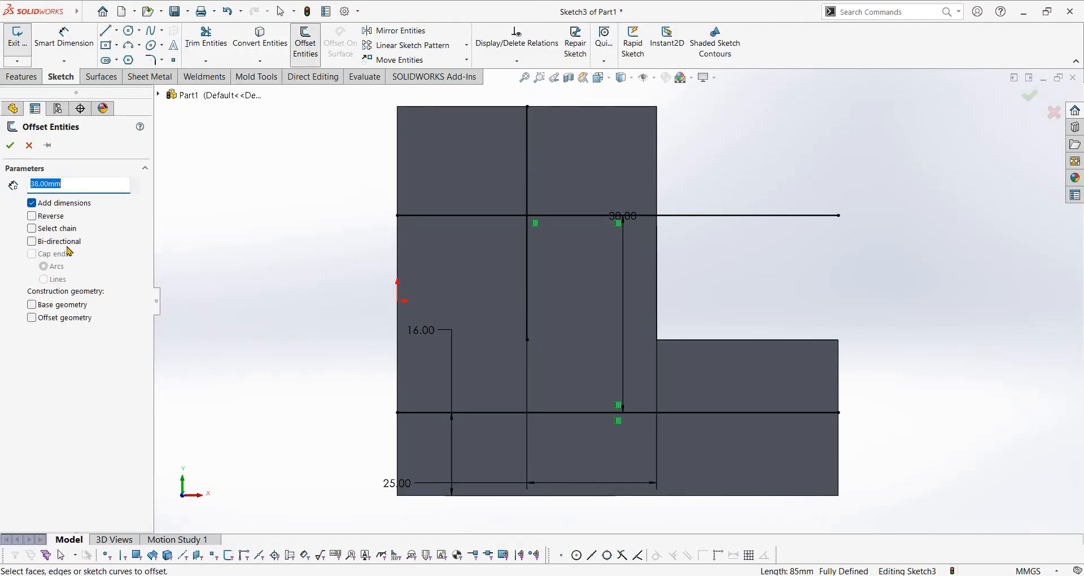
pyautogui.click(65, 242)
pyautogui.doubleClick(84, 185)
pyautogui.write('12.5')
pyautogui.press('Return')
pyautogui.click(527, 246)
pyautogui.click(10, 146)
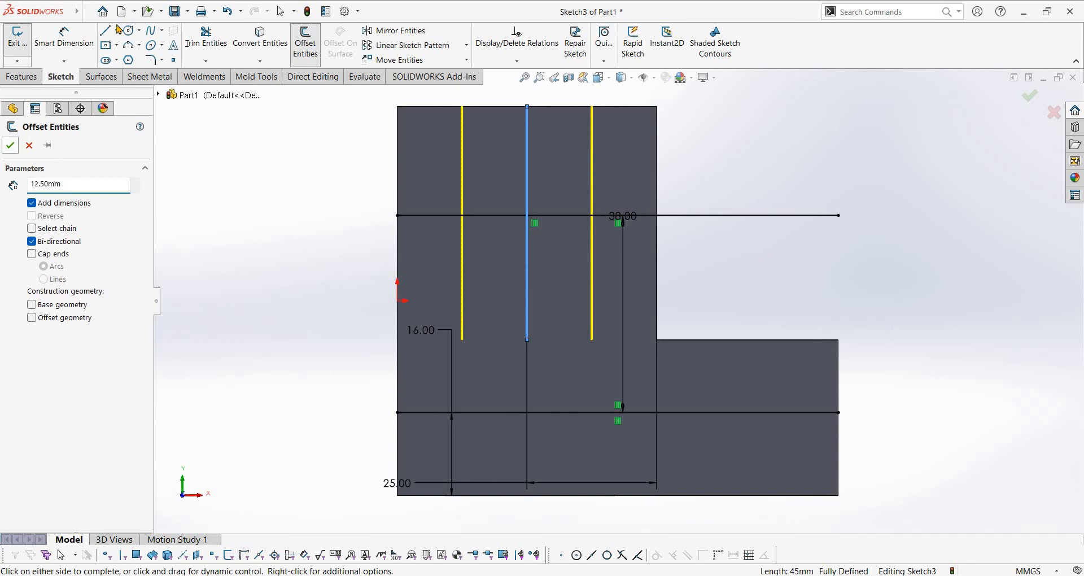
# Draw two lines forming a V from the upper outer intersections to the center line's crossing with the lower horizontal line.
pyautogui.press('l')
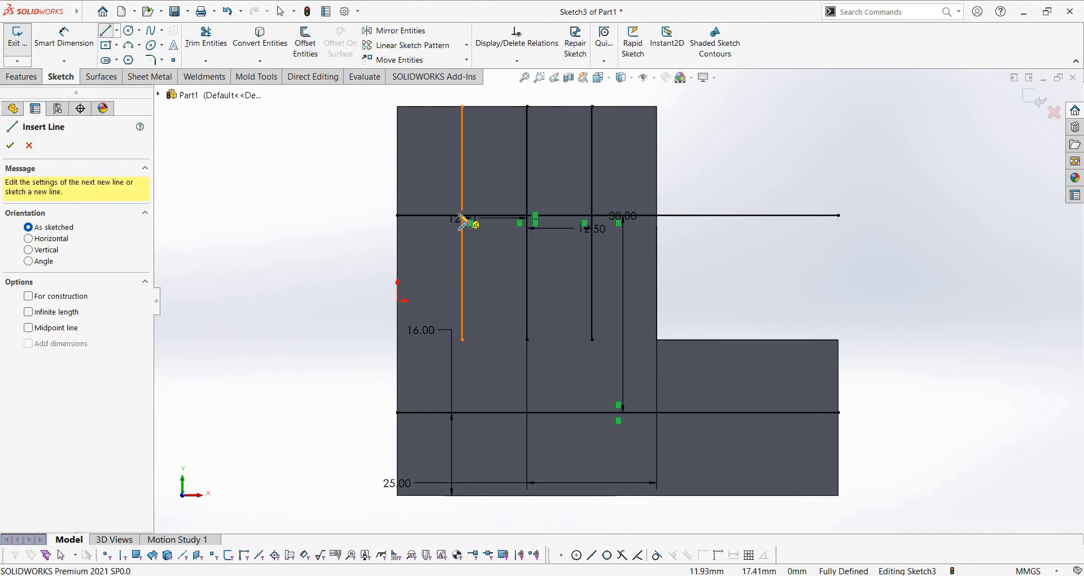
pyautogui.moveTo(464, 221)
pyautogui.mouseDown()
pyautogui.moveTo(505, 379)
pyautogui.moveTo(506, 368)
pyautogui.mouseUp()
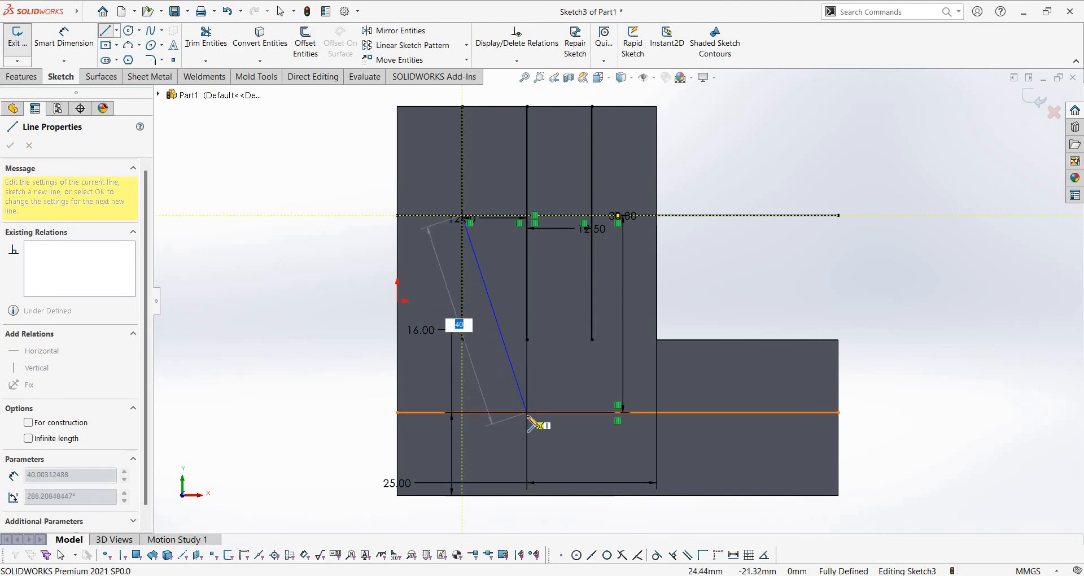
pyautogui.click(527, 412)
pyautogui.click(593, 218)
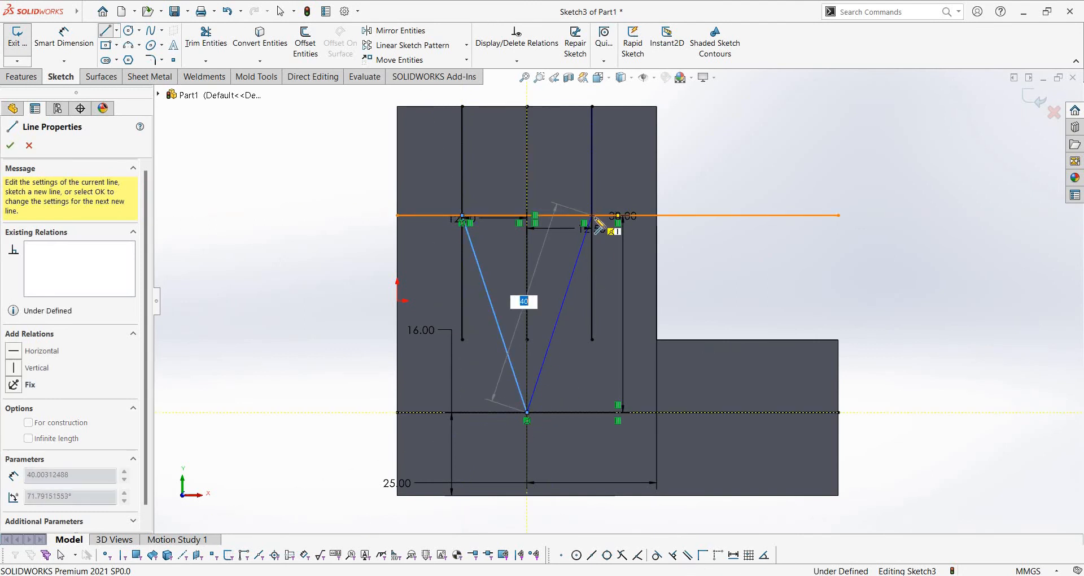
pyautogui.press('Escape')
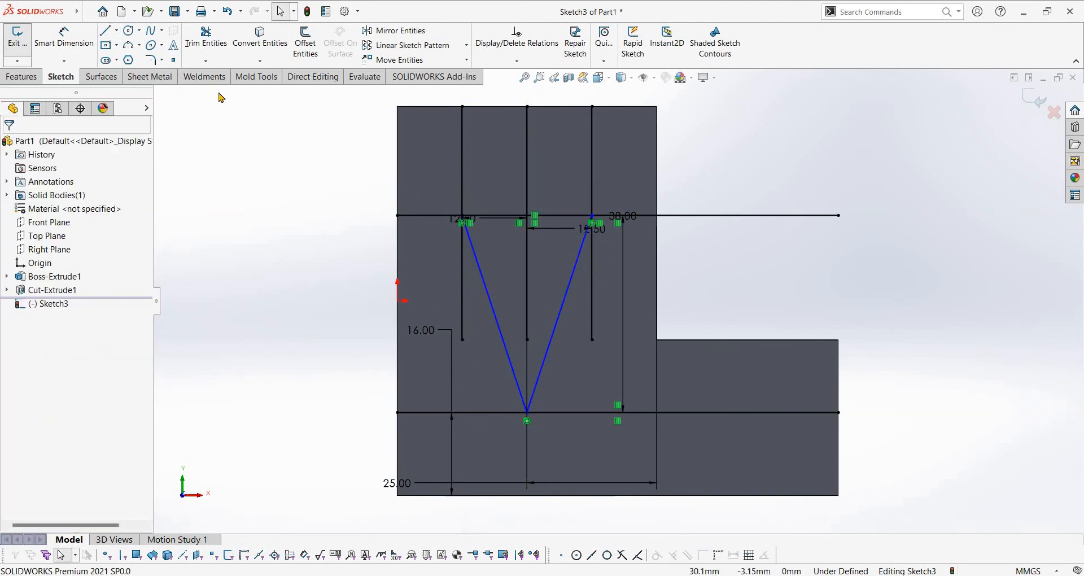
# Power trim the surplus offset lines so that only the closed inverted triangle remains.
pyautogui.click(206, 38)
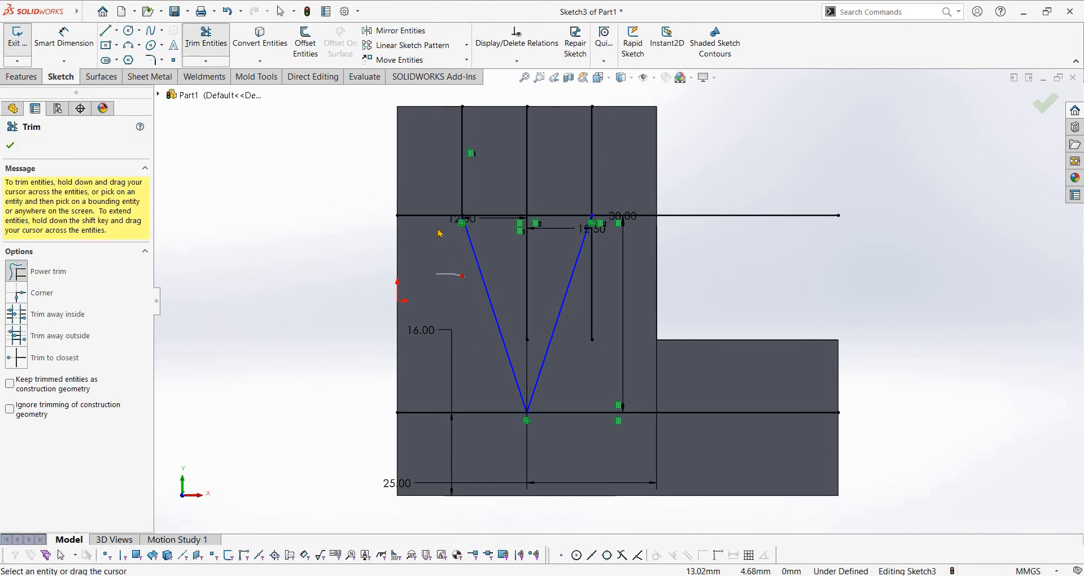
pyautogui.moveTo(437, 181)
pyautogui.mouseDown()
pyautogui.moveTo(634, 174)
pyautogui.moveTo(652, 367)
pyautogui.mouseUp()
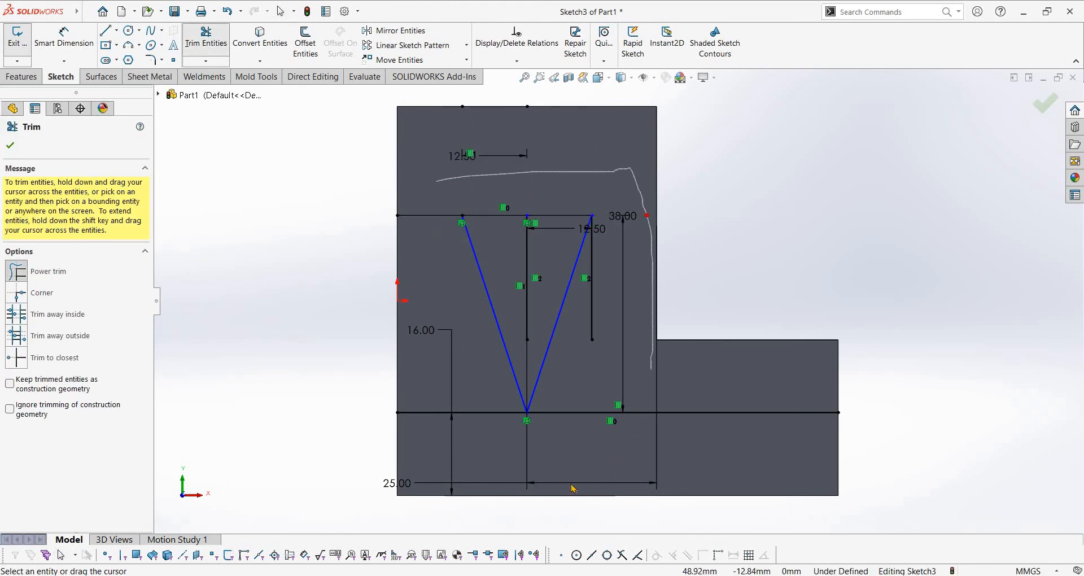
pyautogui.moveTo(573, 488)
pyautogui.mouseDown()
pyautogui.moveTo(553, 486)
pyautogui.moveTo(491, 380)
pyautogui.moveTo(513, 243)
pyautogui.mouseUp()
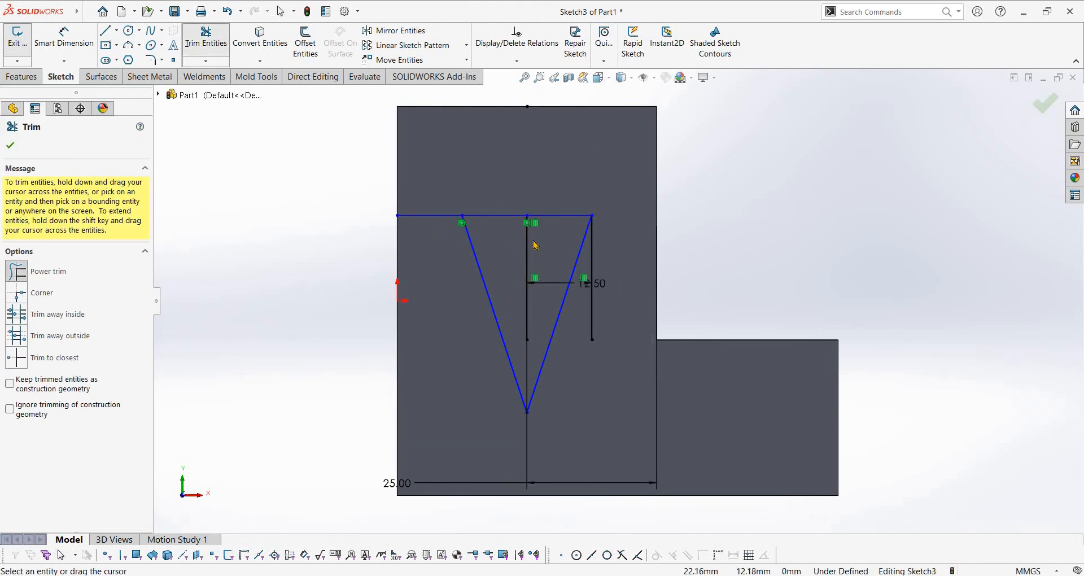
pyautogui.moveTo(582, 346); pyautogui.dragTo(630, 265)
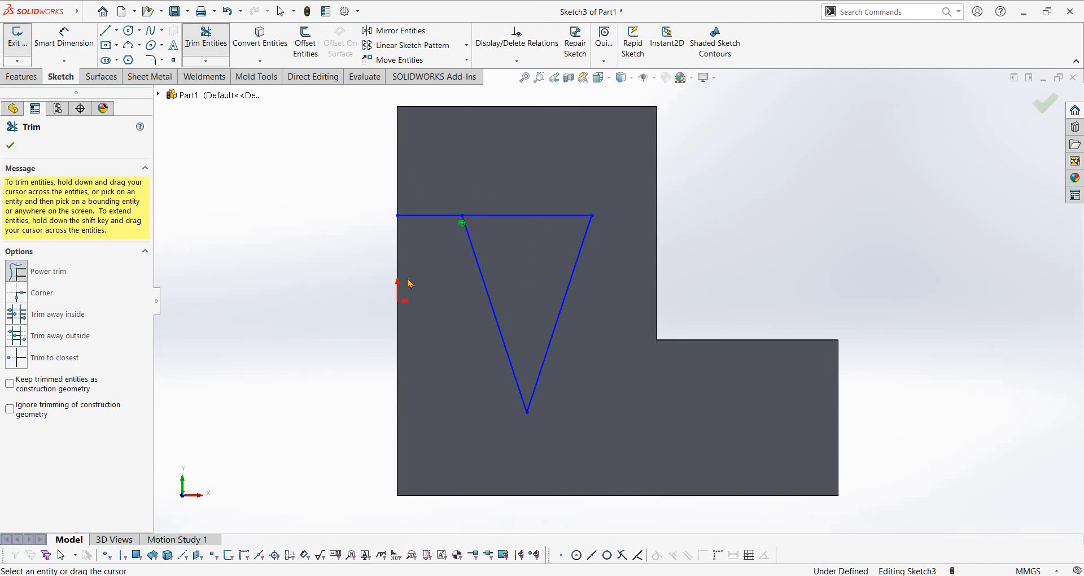
pyautogui.moveTo(418, 229); pyautogui.dragTo(418, 177)
pyautogui.press('Escape')
# Draw a vertical centerline from the midpoint of the triangle's top edge down to its lower apex.
pyautogui.click(117, 29)
pyautogui.click(138, 59)
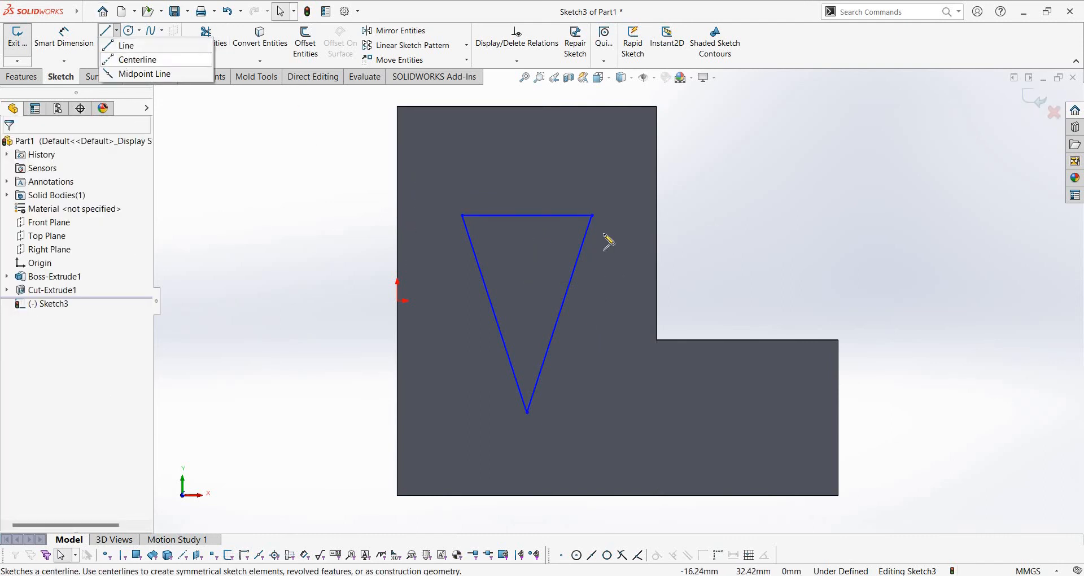
pyautogui.click(527, 215)
pyautogui.click(527, 413)
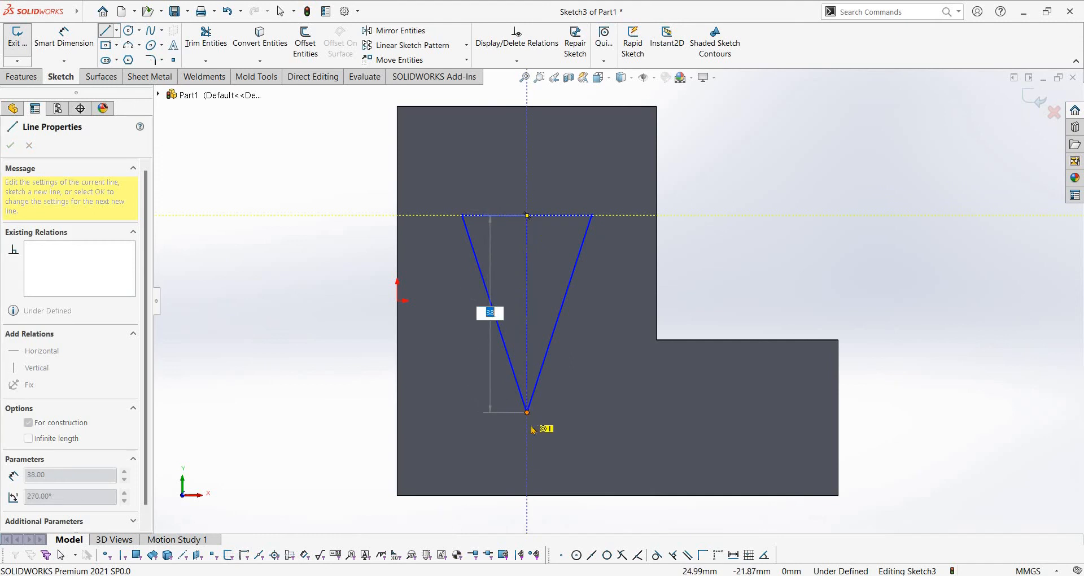
# Dimension the horizontal distance between the block's left vertical edge and the triangle's centerline, keeping the proposed value.
pyautogui.moveTo(531, 426); pyautogui.dragTo(527, 255, button='right')
pyautogui.click(527, 267)
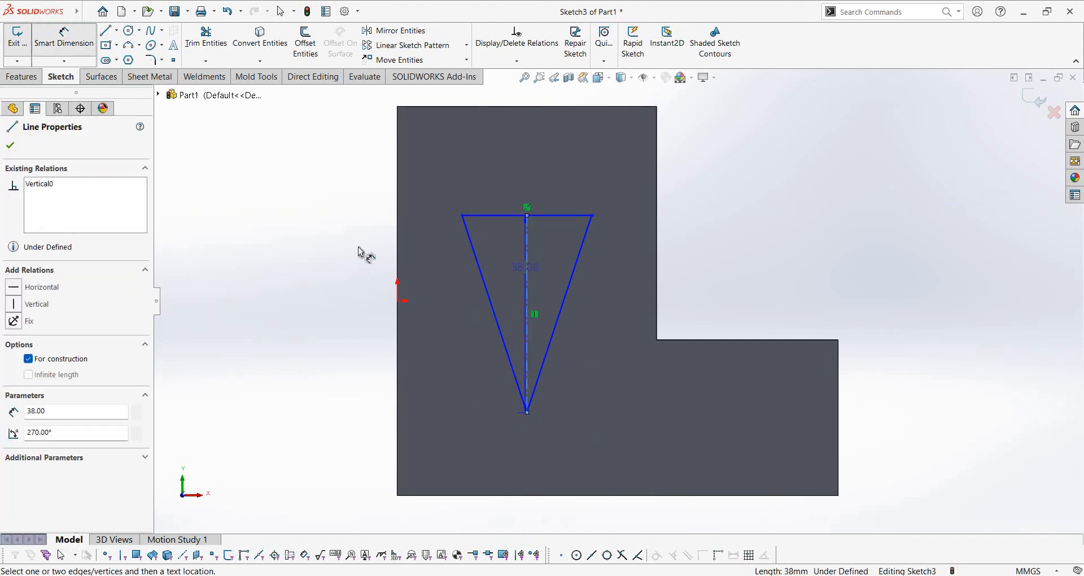
pyautogui.click(398, 227)
pyautogui.click(451, 170)
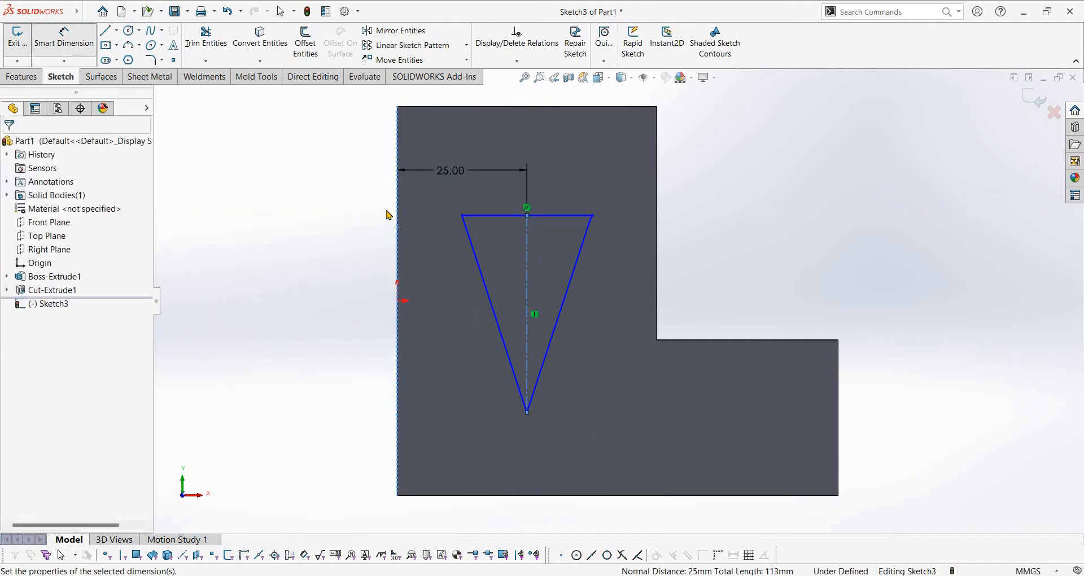
pyautogui.press('Return')
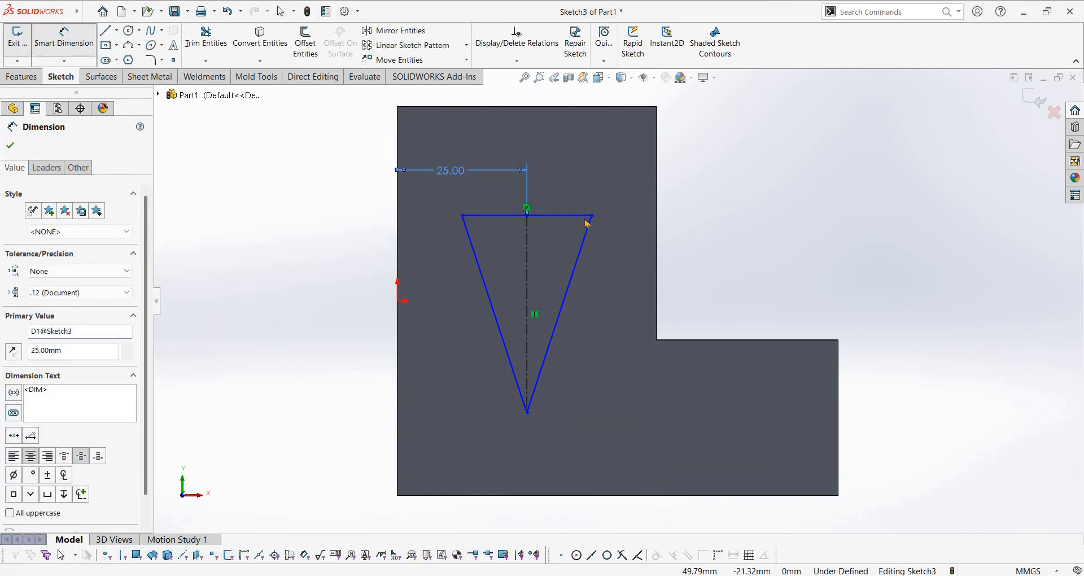
# Dimension the width of the triangle's top edge above the triangle, keeping the proposed value.
pyautogui.moveTo(838, 313); pyautogui.dragTo(782, 140, button='right')
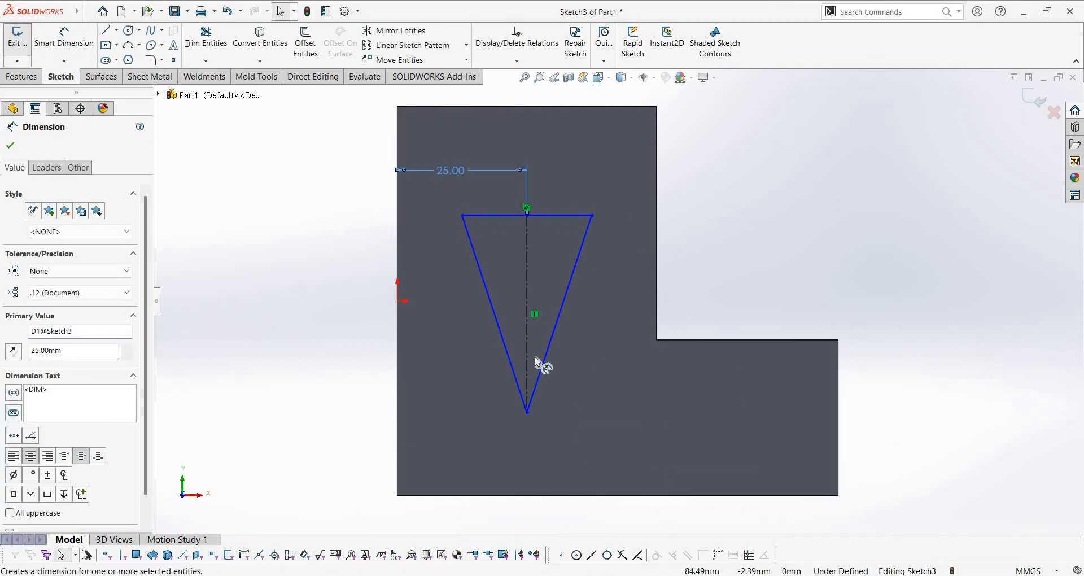
pyautogui.click(566, 215)
pyautogui.click(550, 138)
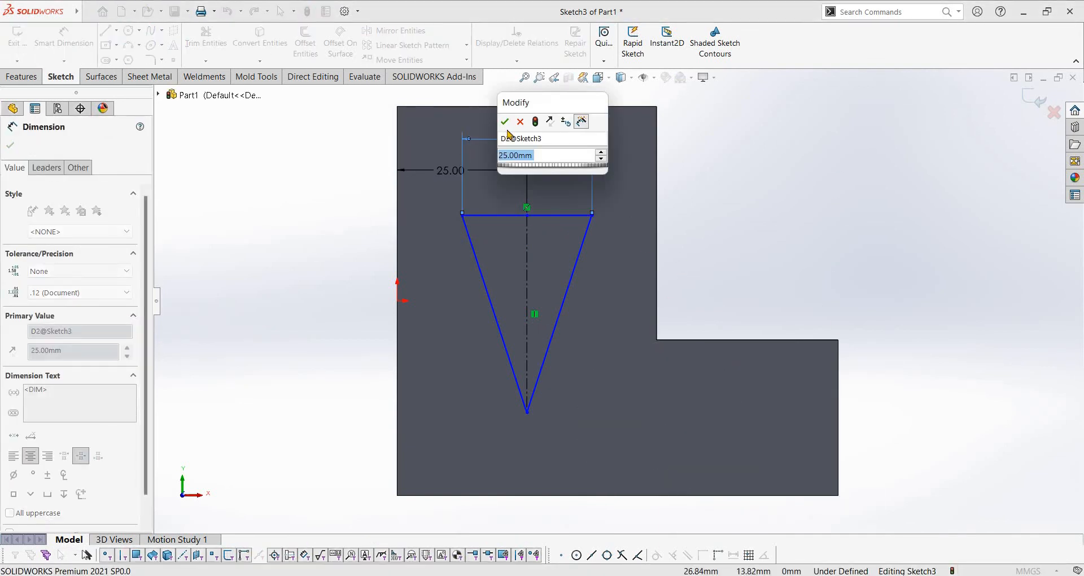
pyautogui.click(505, 123)
pyautogui.scroll(1, 745, 293)
pyautogui.press('Escape')
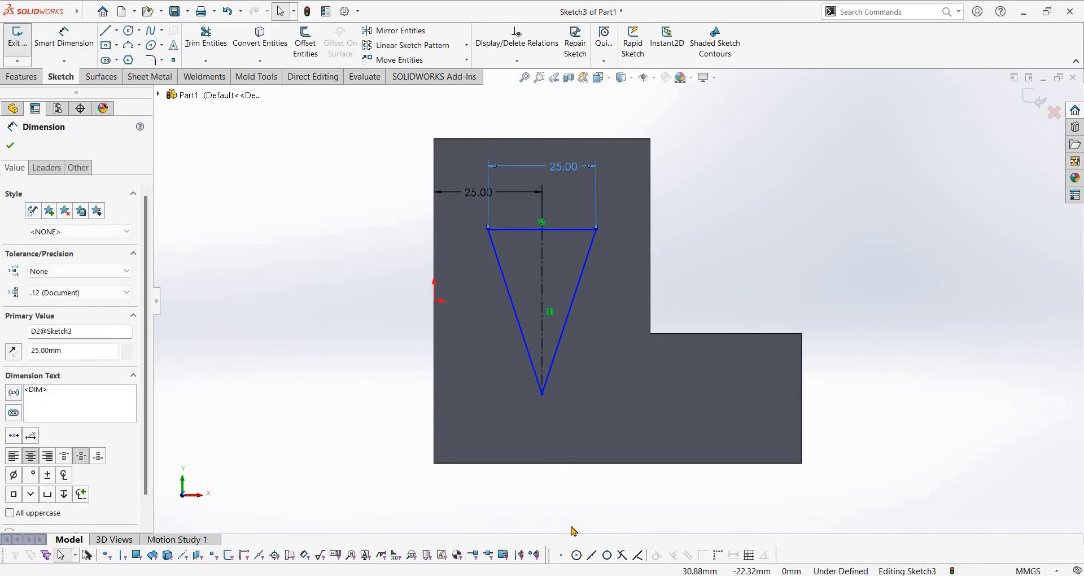
# Dimension the vertical distance from the origin to the triangle's lower apex, keeping the proposed value.
pyautogui.rightClick(569, 365)
pyautogui.moveTo(436, 453); pyautogui.dragTo(477, 269, button='right')
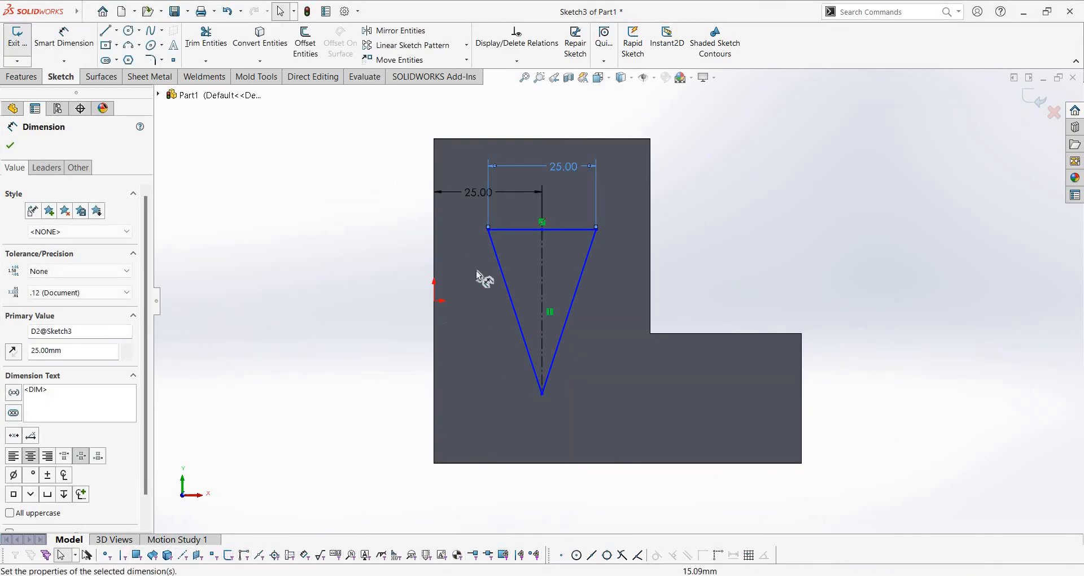
pyautogui.click(542, 394)
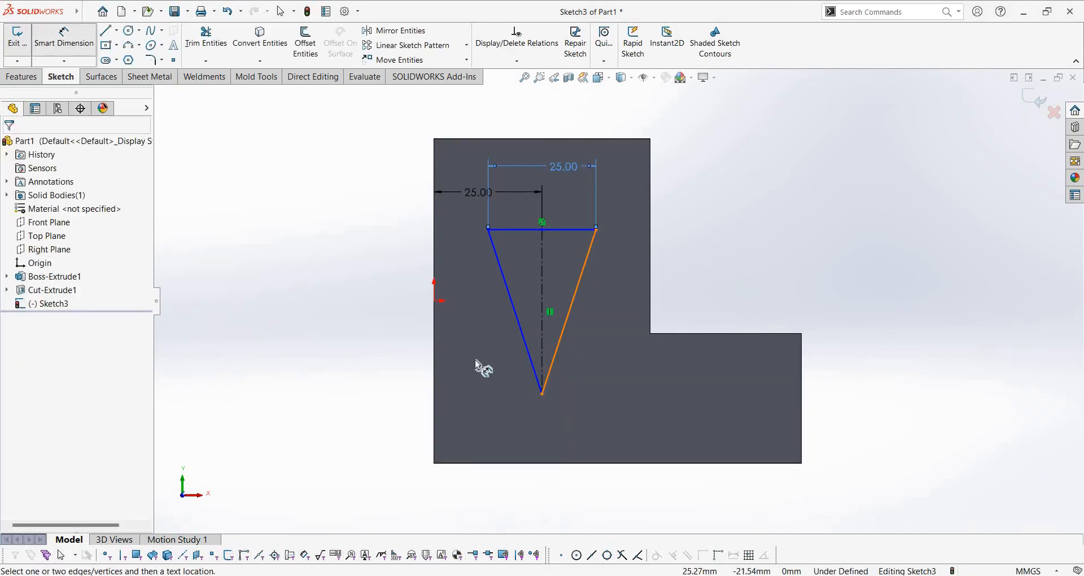
pyautogui.click(434, 301)
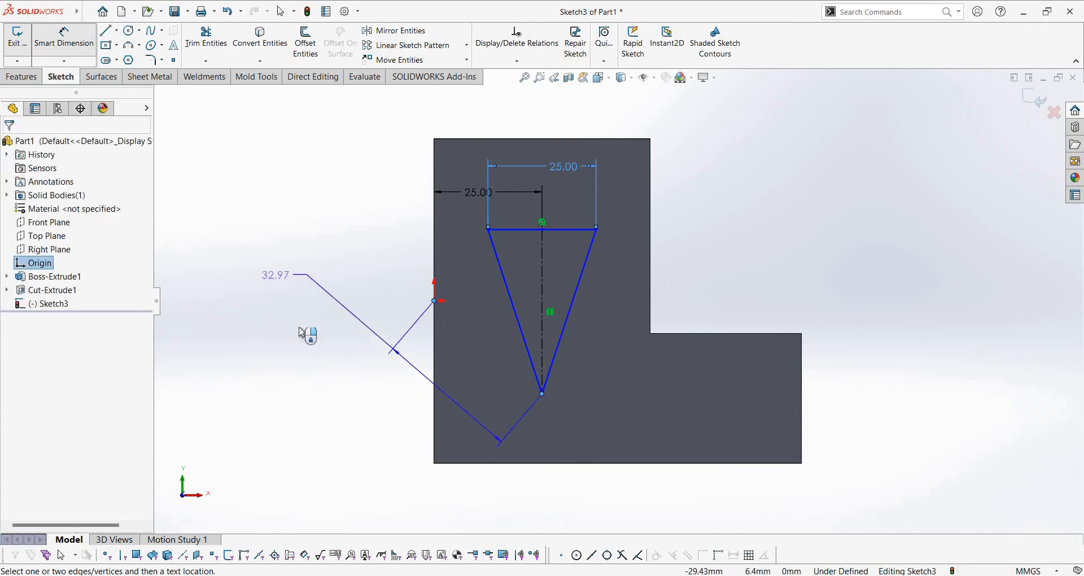
pyautogui.click(300, 389)
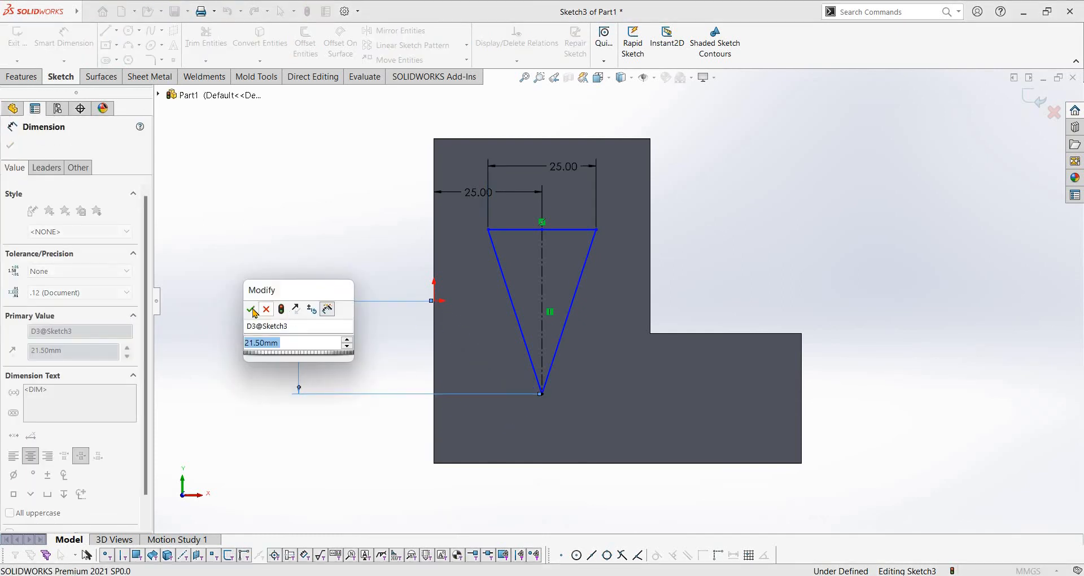
pyautogui.press('Return')
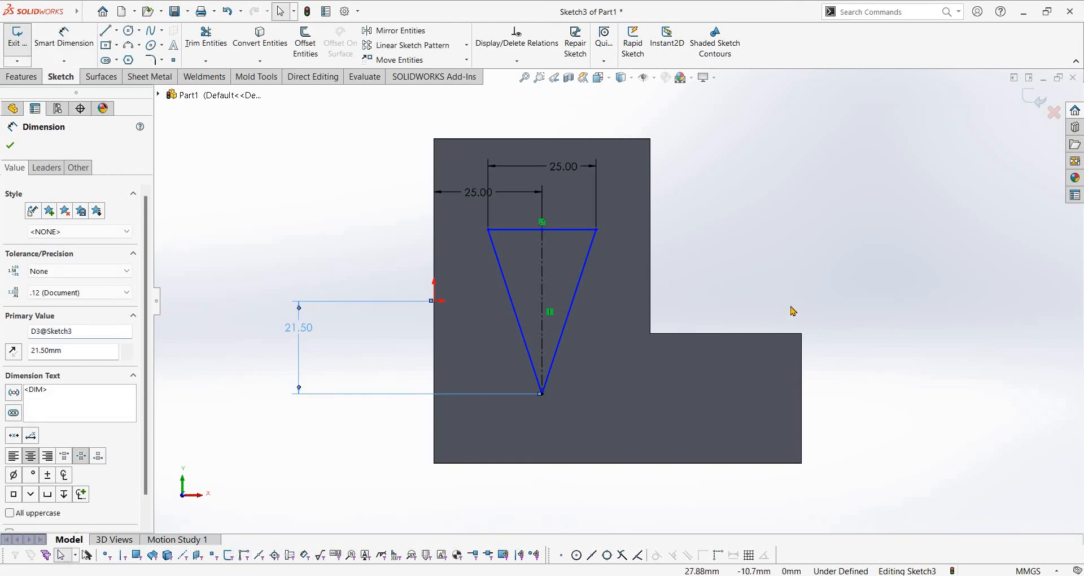
# Dimension the angle between the centerline and the triangle's left slanted side, keeping the proposed value.
pyautogui.moveTo(791, 307); pyautogui.dragTo(793, 203, button='right')
pyautogui.scroll(-3, 549, 334)
pyautogui.click(550, 332)
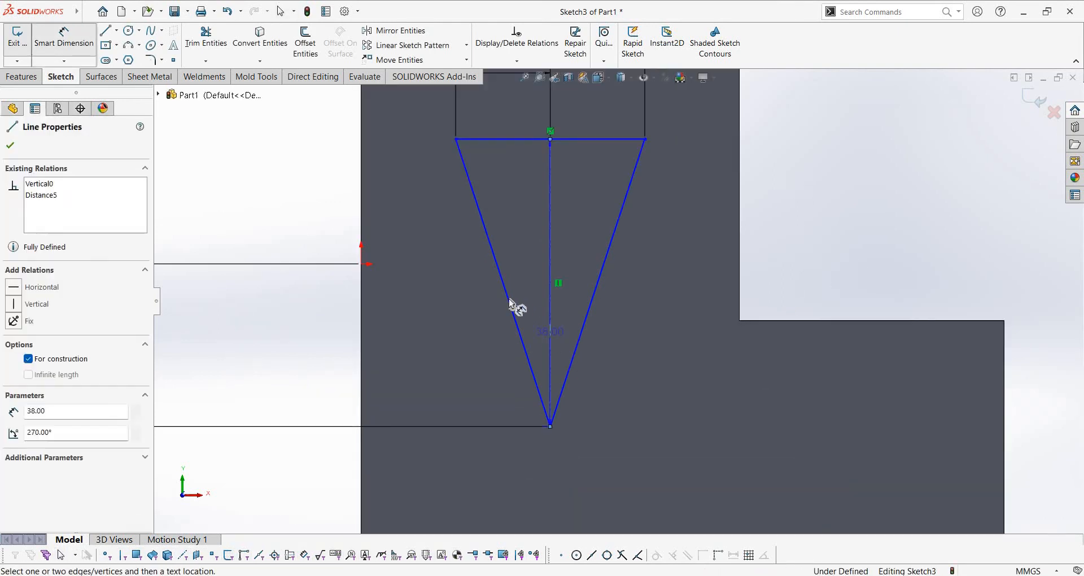
pyautogui.click(511, 305)
pyautogui.click(480, 257)
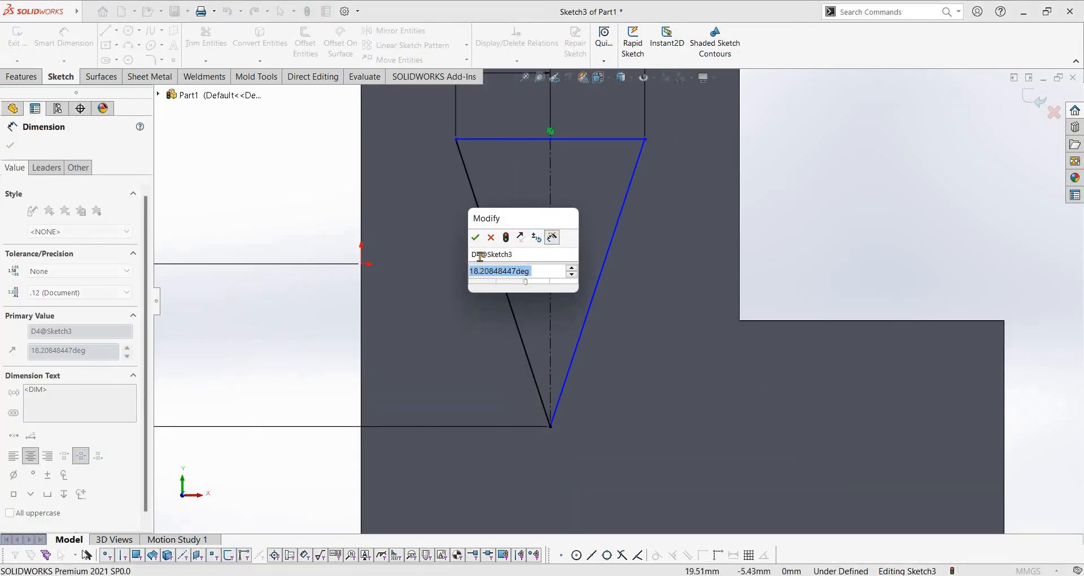
pyautogui.press('Return')
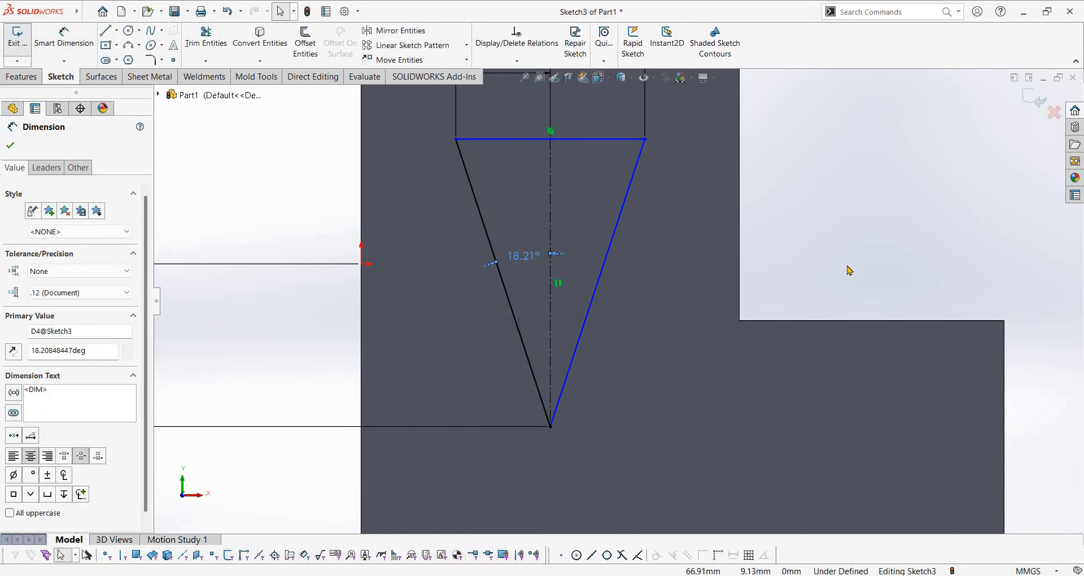
# Dimension the angle between the centerline and the triangle's right slanted side, keeping the proposed value.
pyautogui.moveTo(847, 282); pyautogui.dragTo(615, 242, button='right')
pyautogui.click(551, 210)
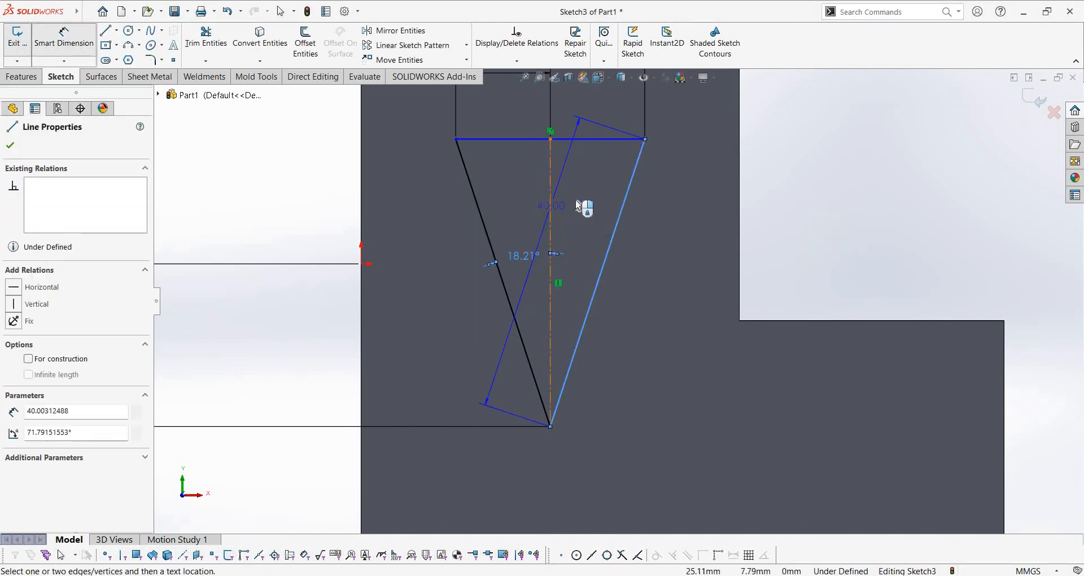
pyautogui.click(616, 248)
pyautogui.click(598, 225)
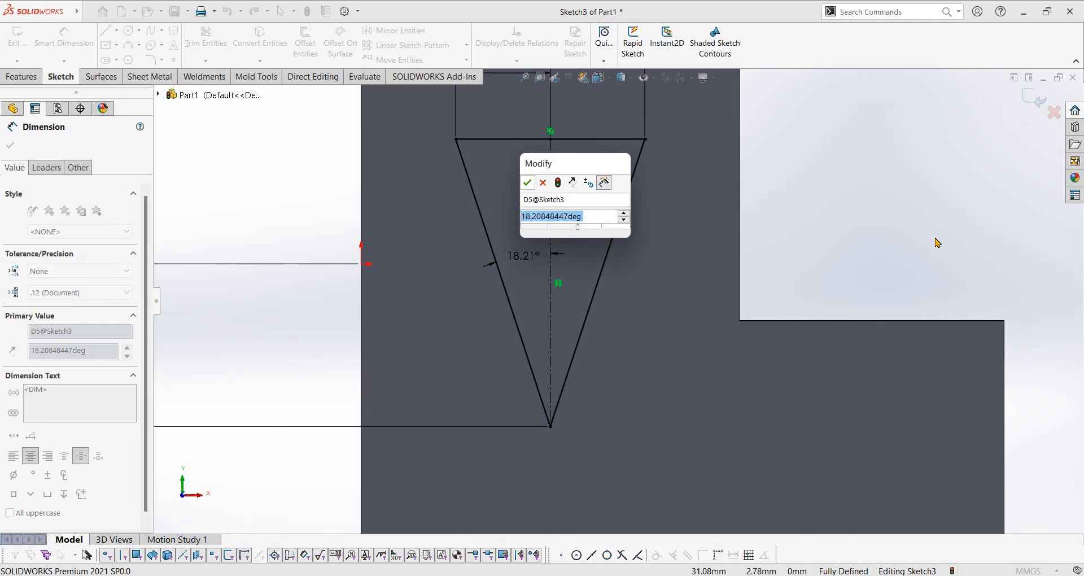
pyautogui.press('Return')
pyautogui.scroll(6, 725, 271)
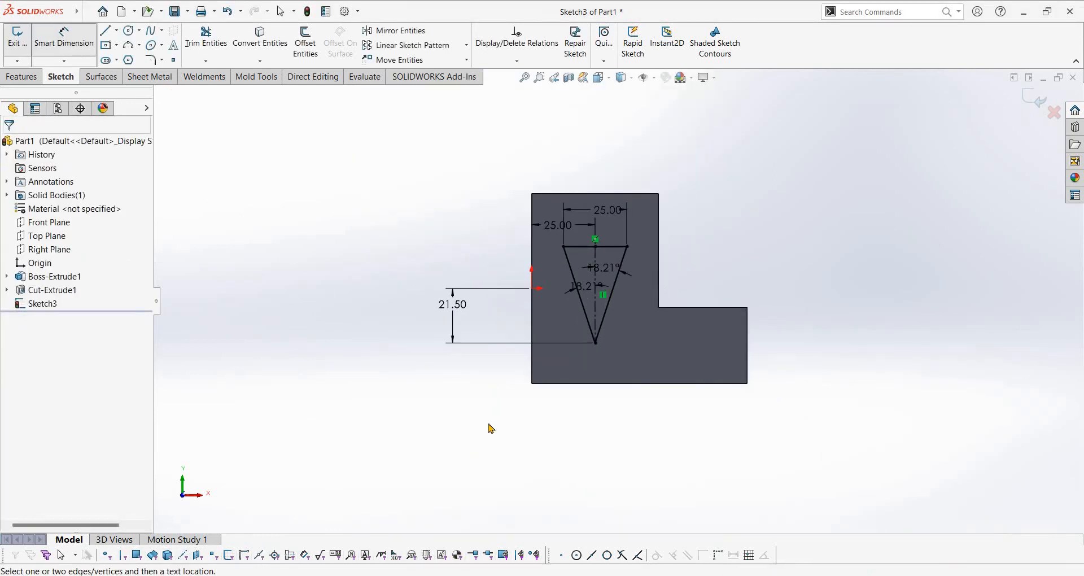
pyautogui.press('Escape')
# Cut the triangle sketch through the block with an Extruded Cut set to Through All.
pyautogui.moveTo(428, 375); pyautogui.dragTo(362, 396, button='middle')
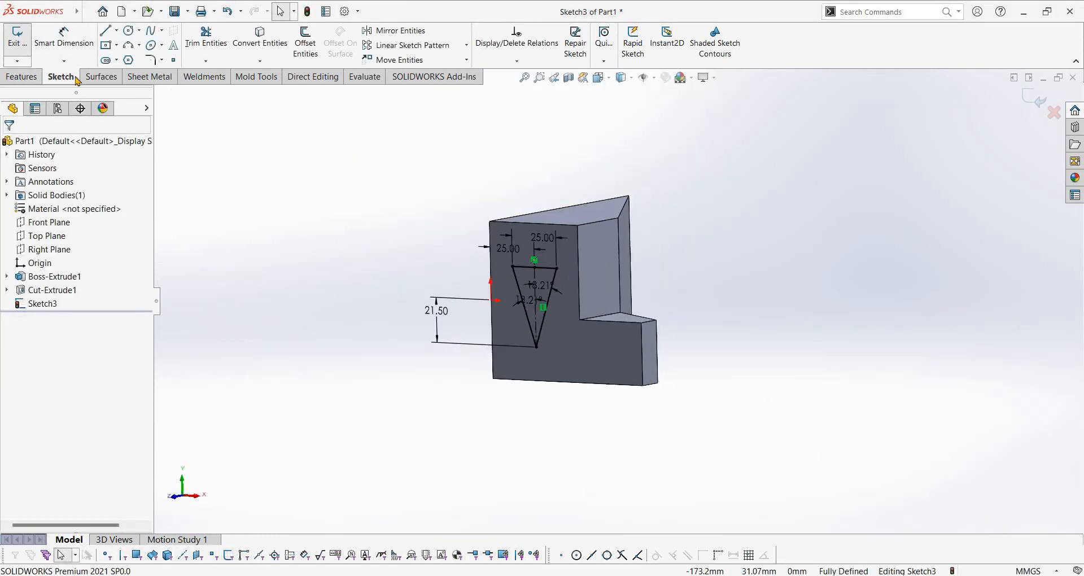
pyautogui.click(22, 77)
pyautogui.click(194, 45)
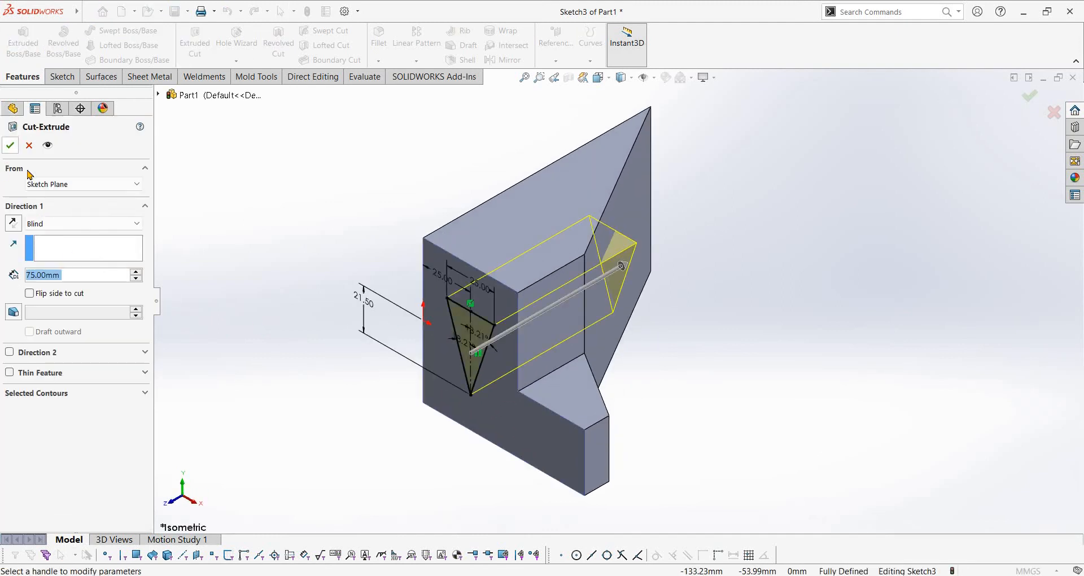
pyautogui.click(45, 224)
pyautogui.click(46, 246)
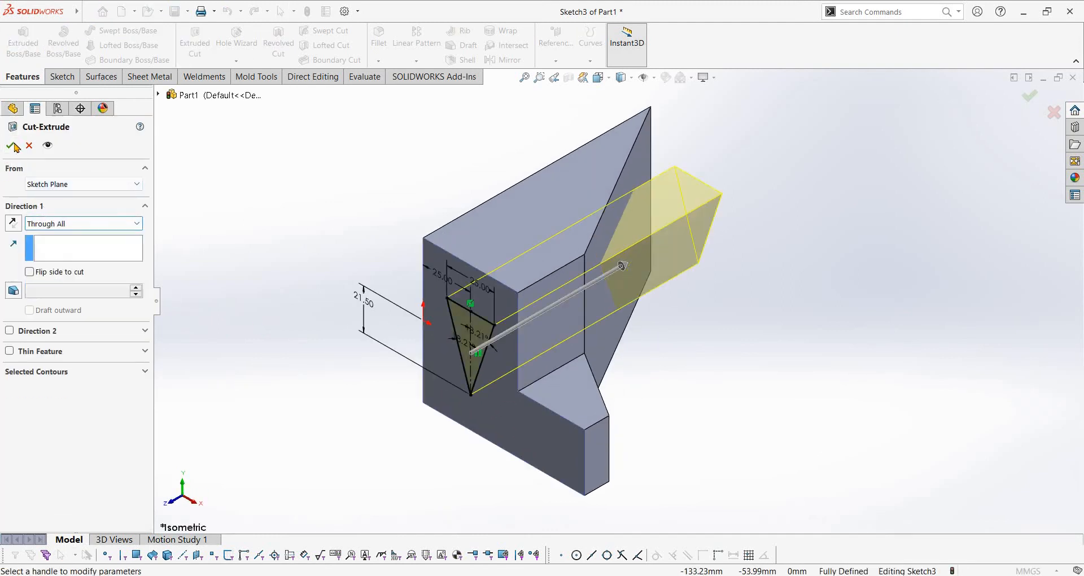
pyautogui.press('Return')
pyautogui.click(702, 331)
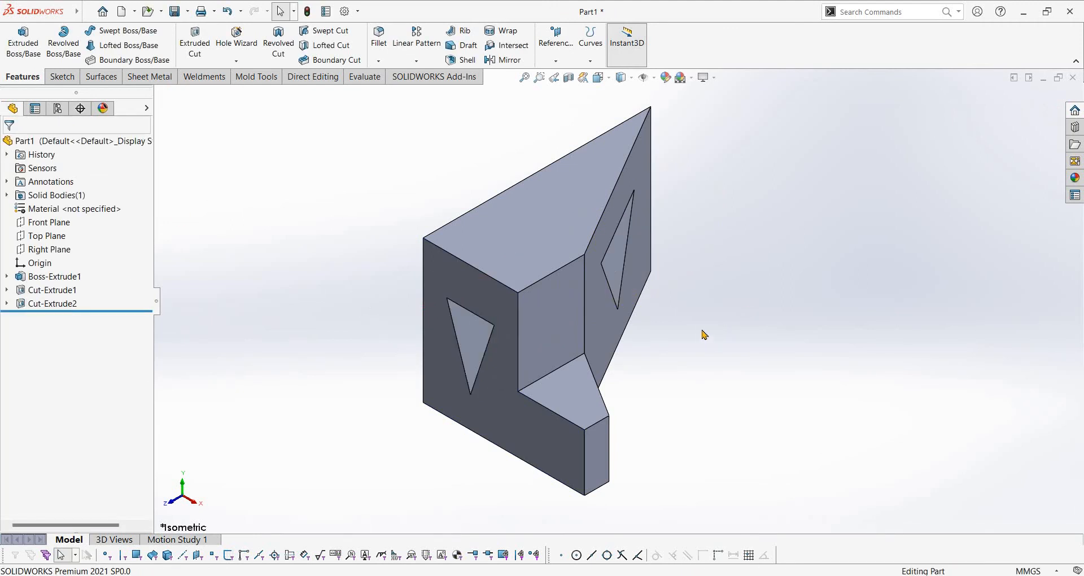
# Fit the whole block in view and compare it with the EX 15 reference drawing in Photos.
pyautogui.scroll(3, 701, 333)
pyautogui.scroll(-2, 697, 341)
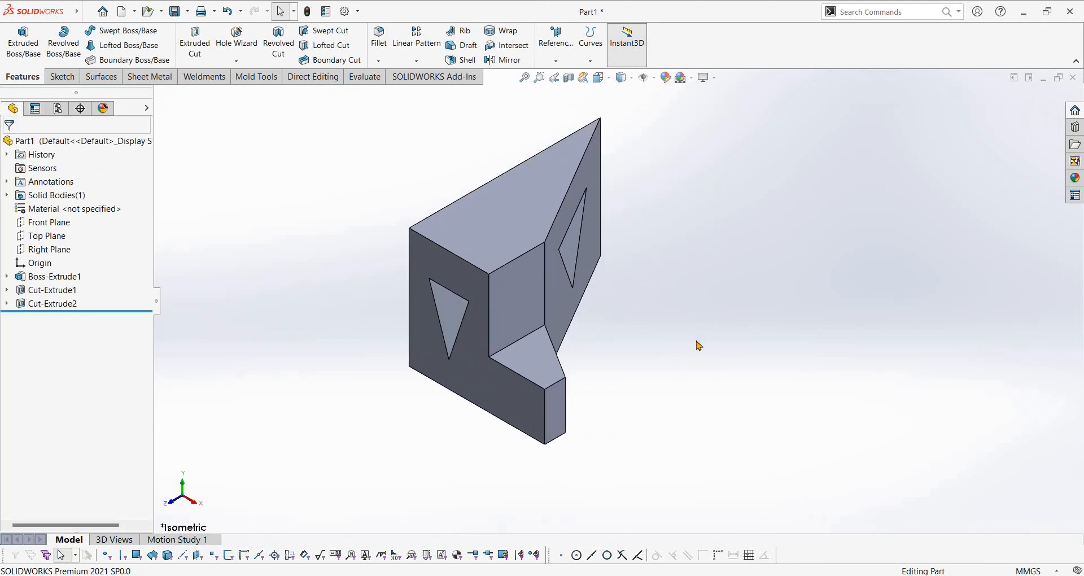
pyautogui.press('f')
pyautogui.hotkey('alt', 'Tab')
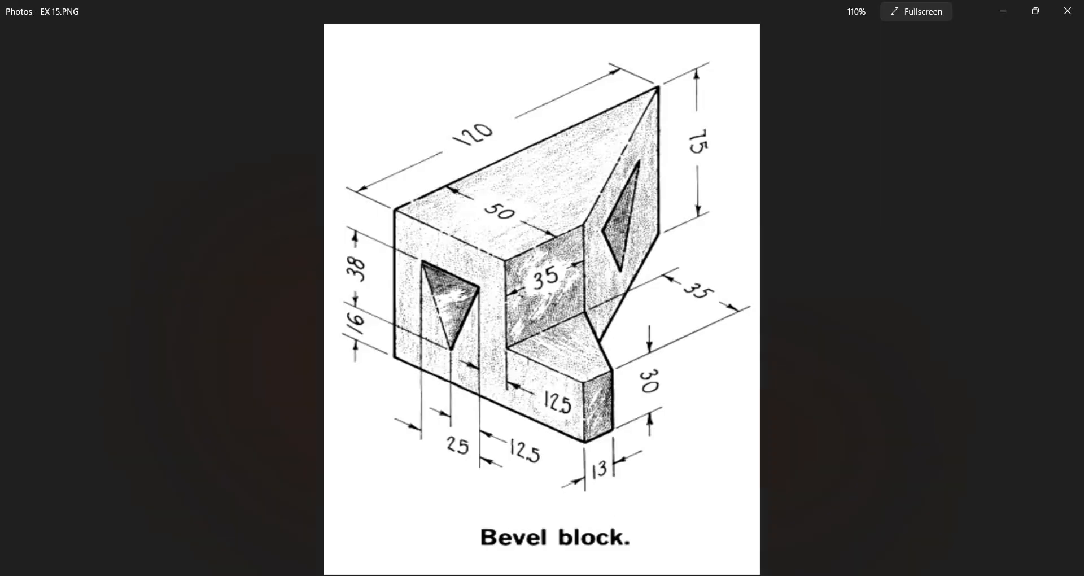
pyautogui.hotkey('alt', 'Tab')
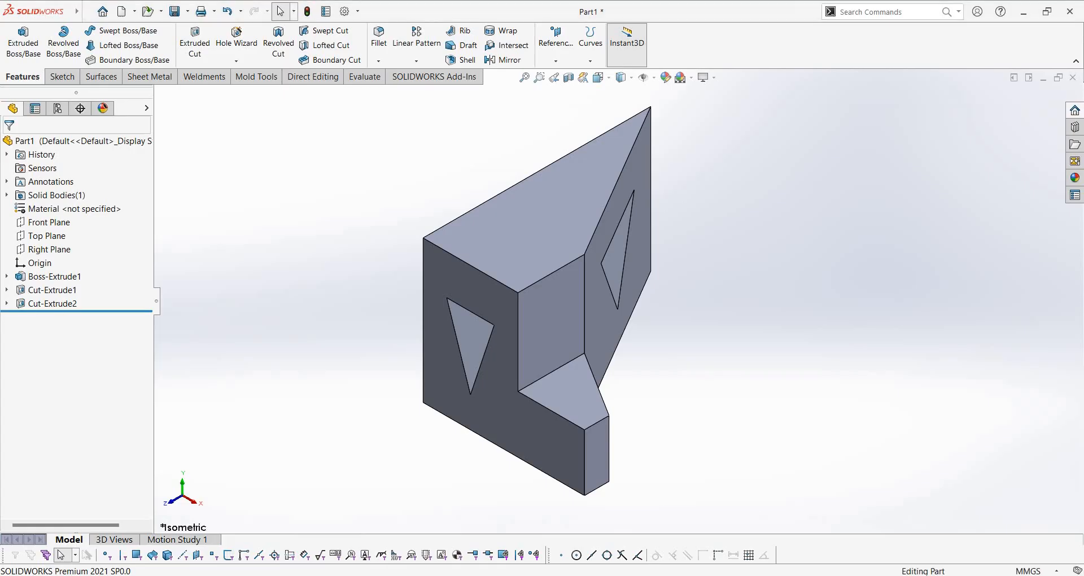
# Apply the Plain White scene as background and check the block against the reference drawing again.
pyautogui.click(691, 78)
pyautogui.click(713, 107)
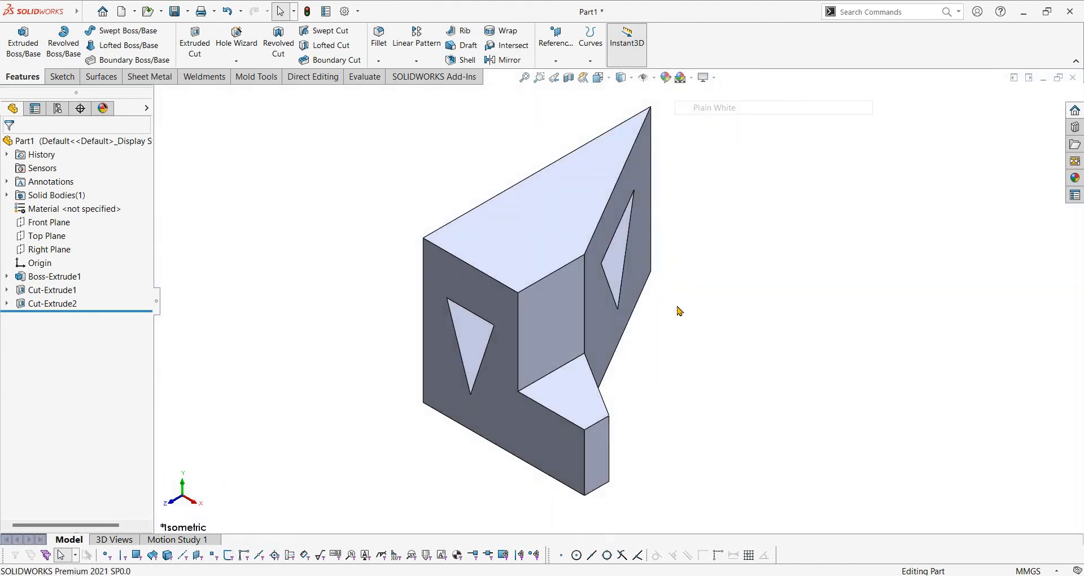
pyautogui.hotkey('alt', 'Tab')
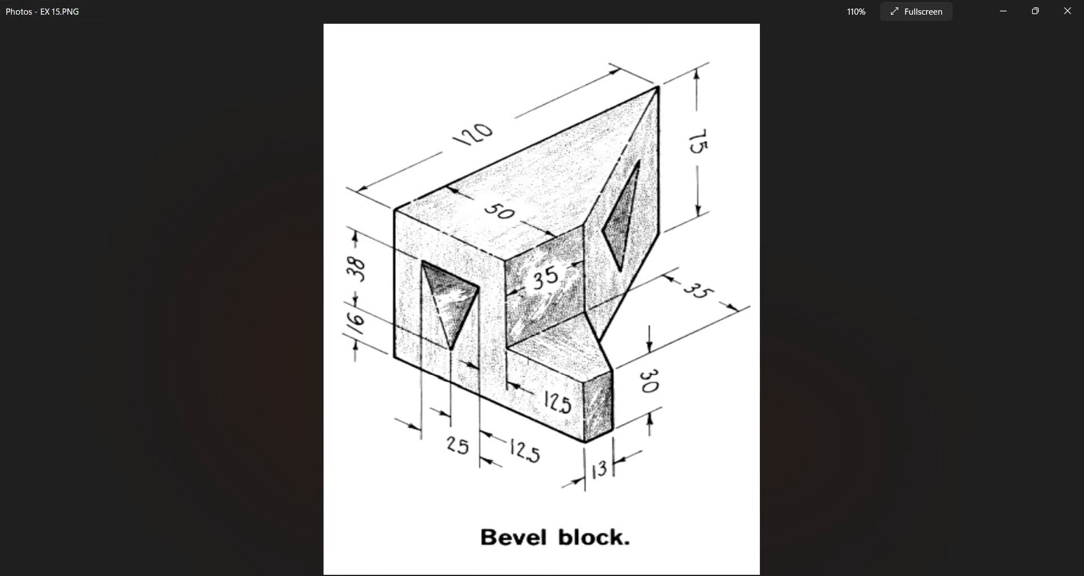
pyautogui.hotkey('alt', 'Tab')
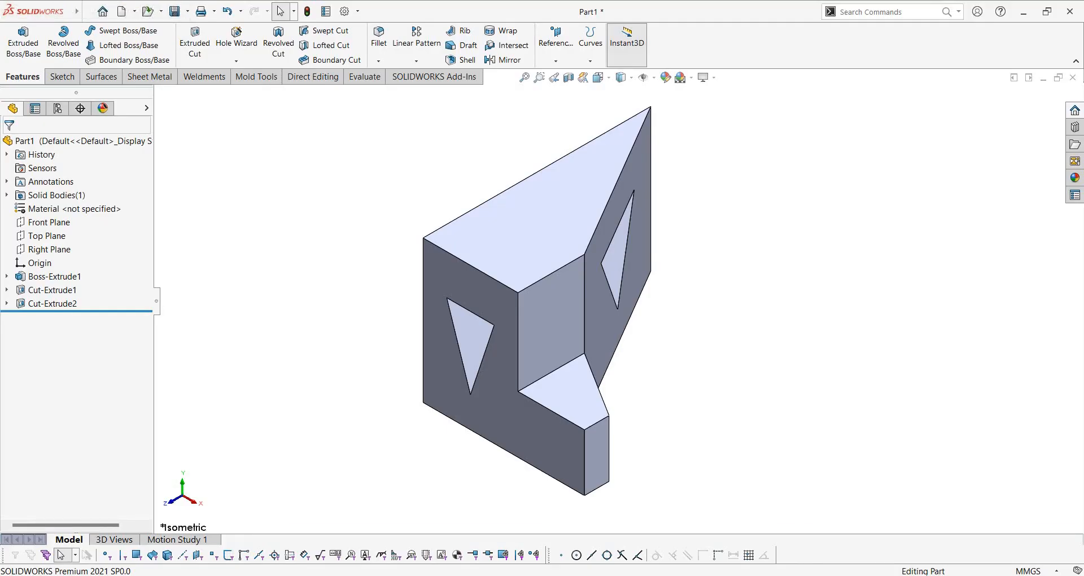